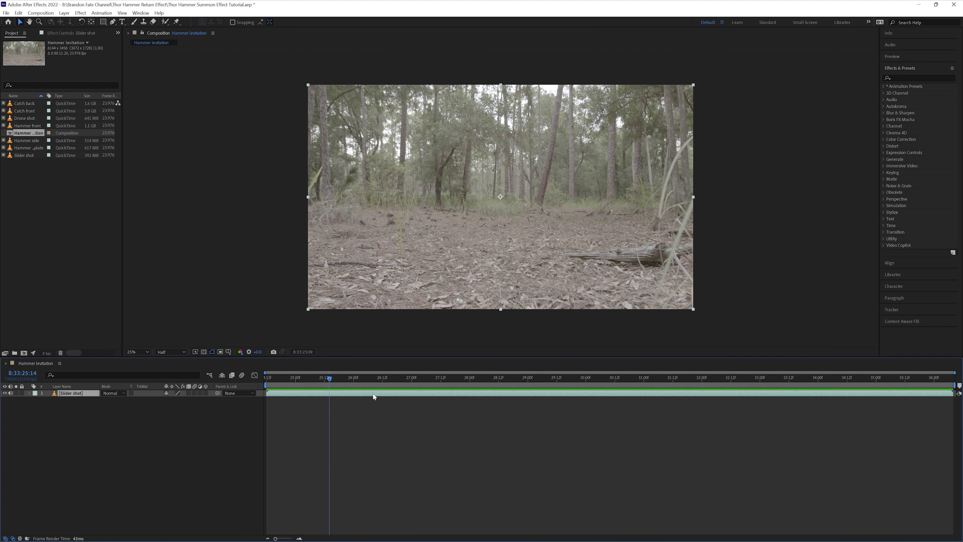
Run camera tracking on the Slider shot layer
{"action": "right_click", "coordinate": [109, 496]}
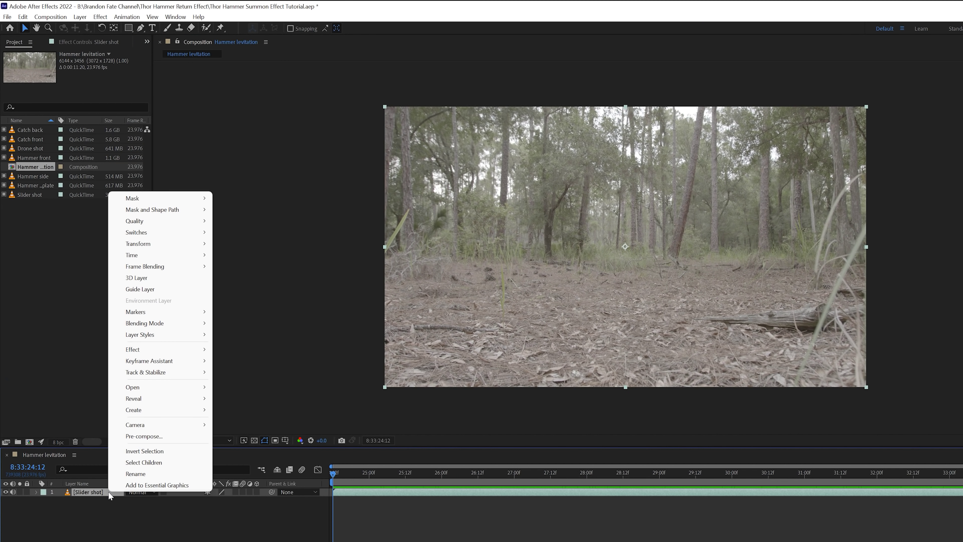
{"action": "mouse_move", "coordinate": [190, 374]}
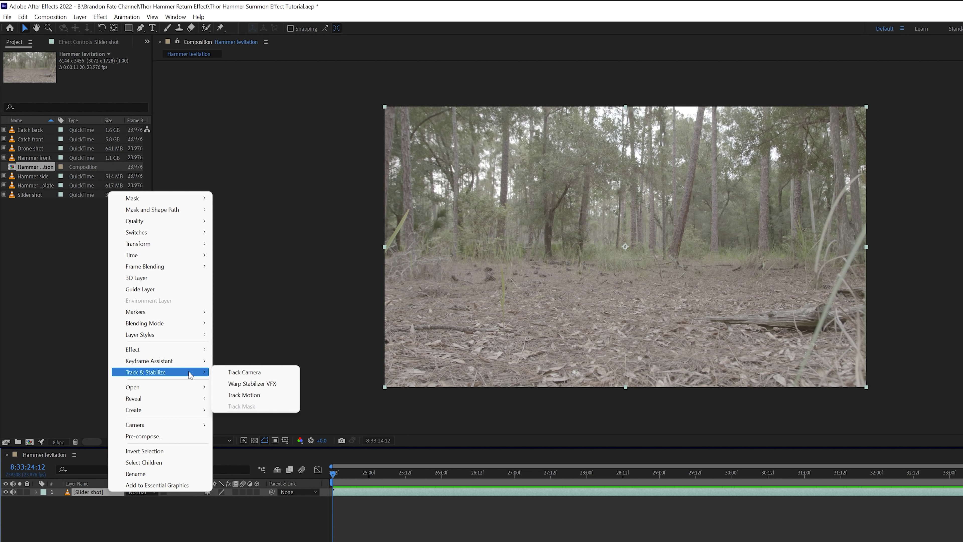
{"action": "left_click", "coordinate": [267, 373]}
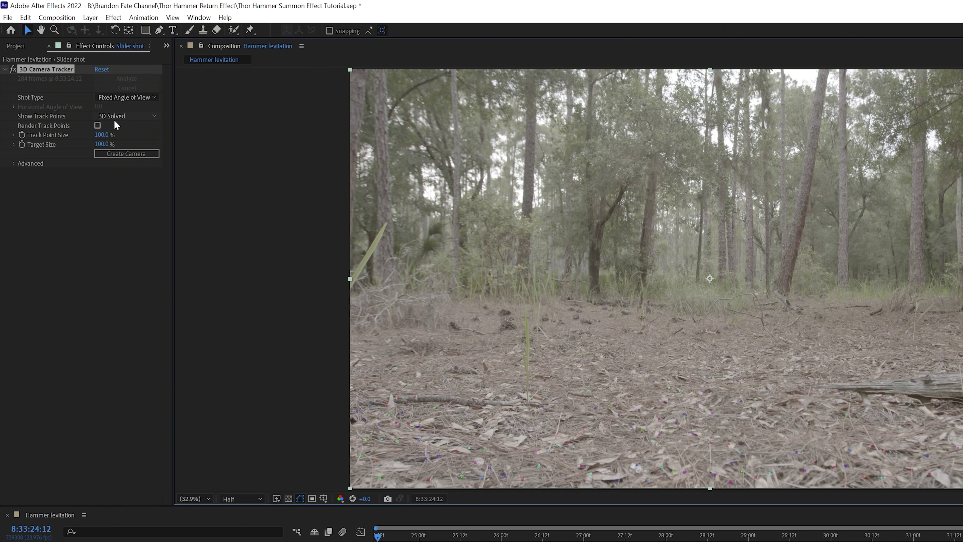
Enlarge the track points and create a solid and camera from a group of points on the ground near the centre of the shot
{"action": "left_click_drag", "start_coordinate": [101, 135], "coordinate": [396, 139]}
{"action": "mouse_move", "coordinate": [656, 356]}
{"action": "left_mouse_down"}
{"action": "mouse_move", "coordinate": [637, 383]}
{"action": "mouse_move", "coordinate": [764, 408]}
{"action": "left_mouse_up"}
{"action": "mouse_move", "coordinate": [538, 291]}
{"action": "left_mouse_down"}
{"action": "mouse_move", "coordinate": [546, 262]}
{"action": "mouse_move", "coordinate": [510, 241]}
{"action": "mouse_move", "coordinate": [498, 265]}
{"action": "left_mouse_up"}
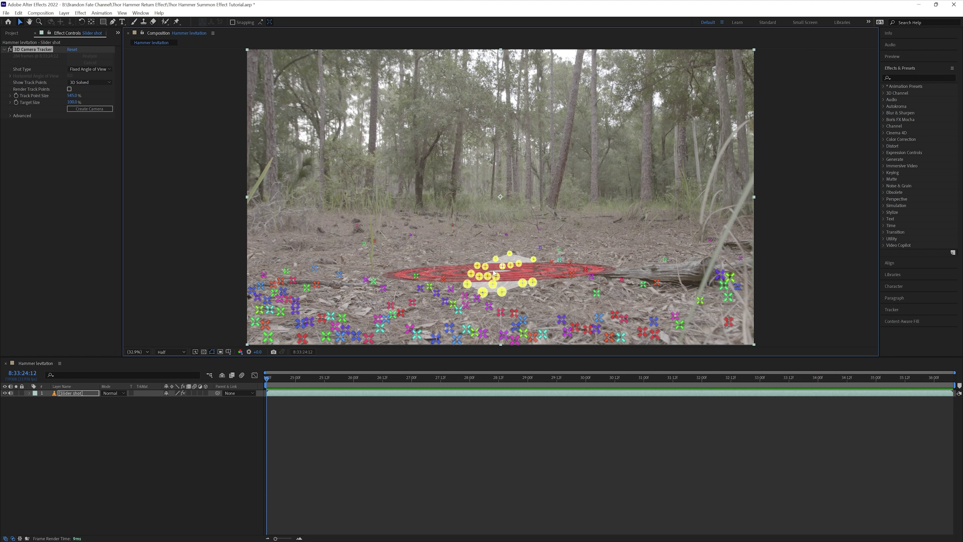
{"action": "right_click", "coordinate": [506, 274]}
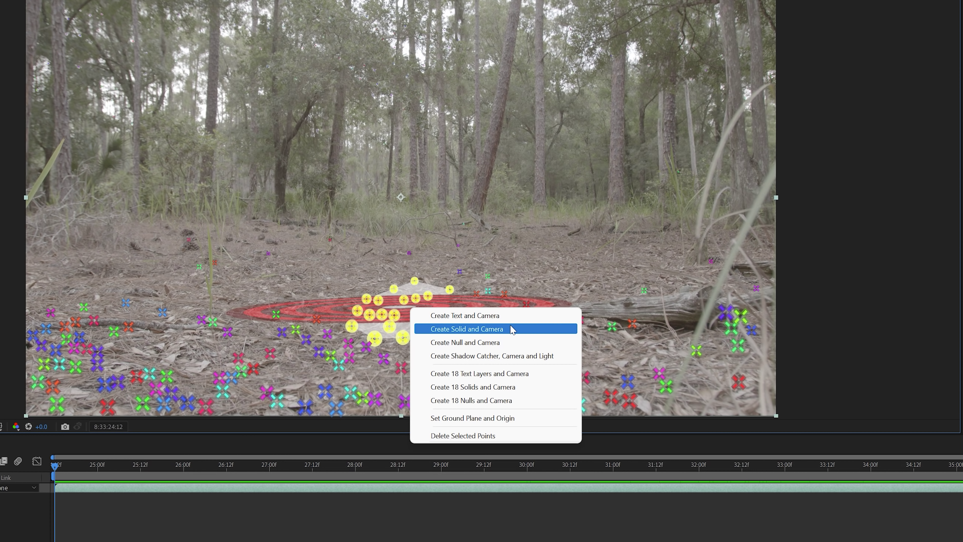
{"action": "left_click", "coordinate": [512, 329]}
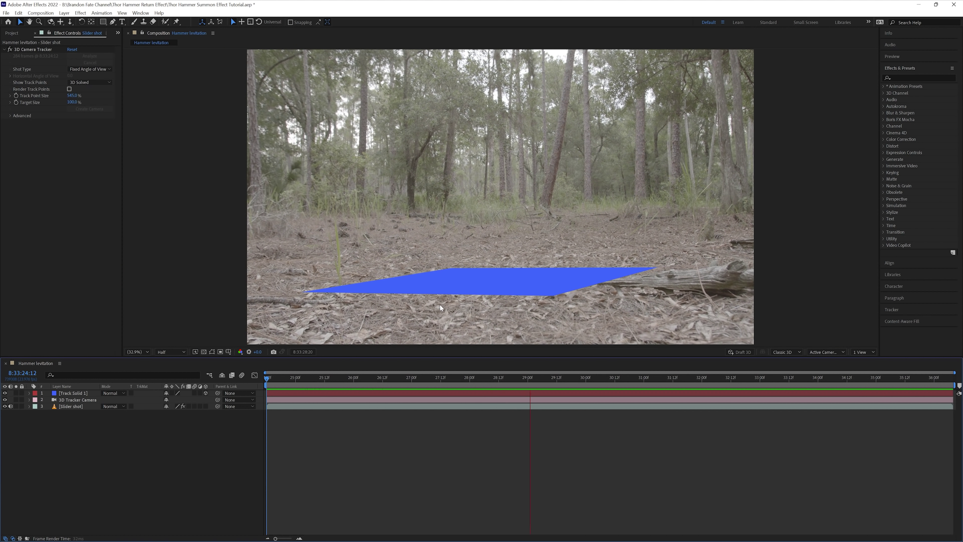
Stop the preview and delete the Track Solid 1 layer, keeping the tracker camera
{"action": "key", "text": "space"}
{"action": "left_click", "coordinate": [82, 394]}
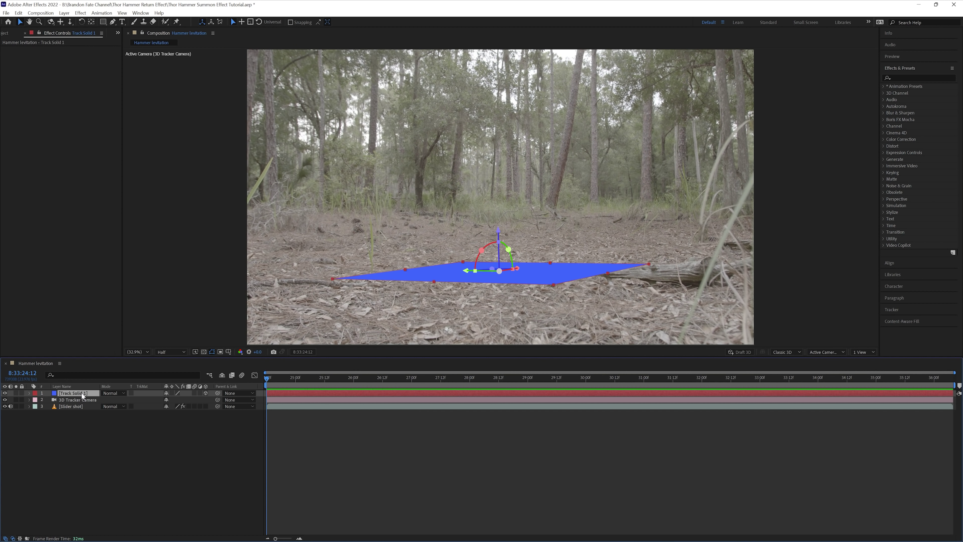
{"action": "key", "text": "Delete"}
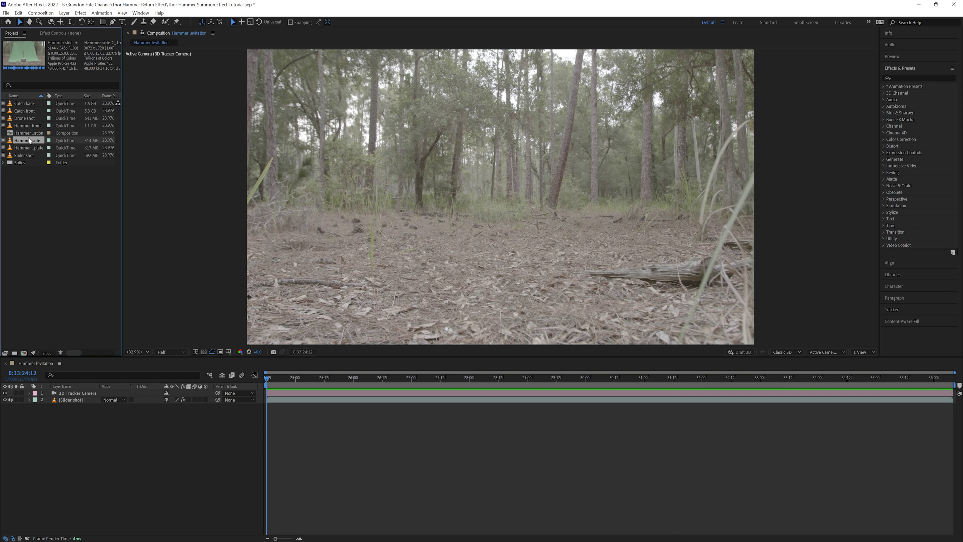
Add the Hammer side footage as the topmost layer and apply the Keylight (1.2) effect to it
{"action": "left_click_drag", "start_coordinate": [29, 141], "coordinate": [70, 396]}
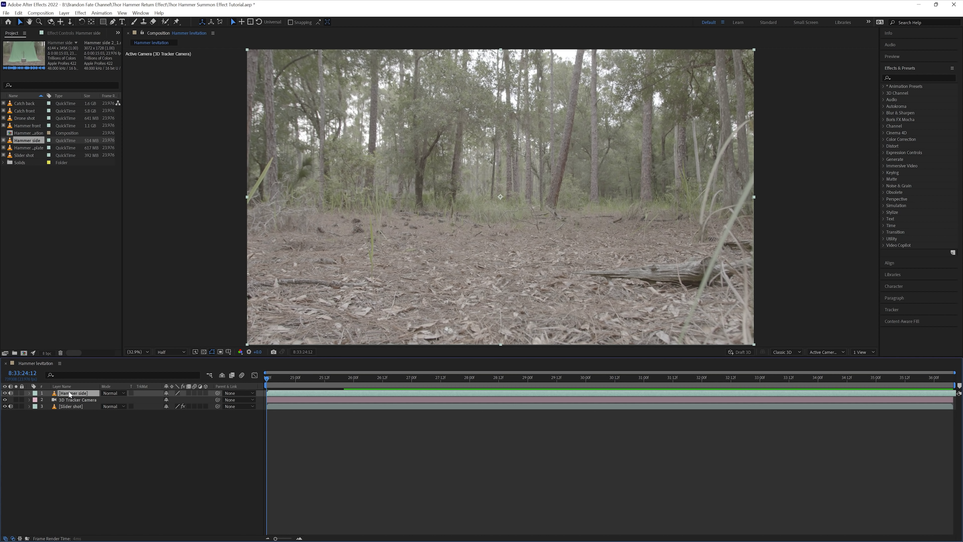
{"action": "left_click_drag", "start_coordinate": [912, 112], "coordinate": [568, 212]}
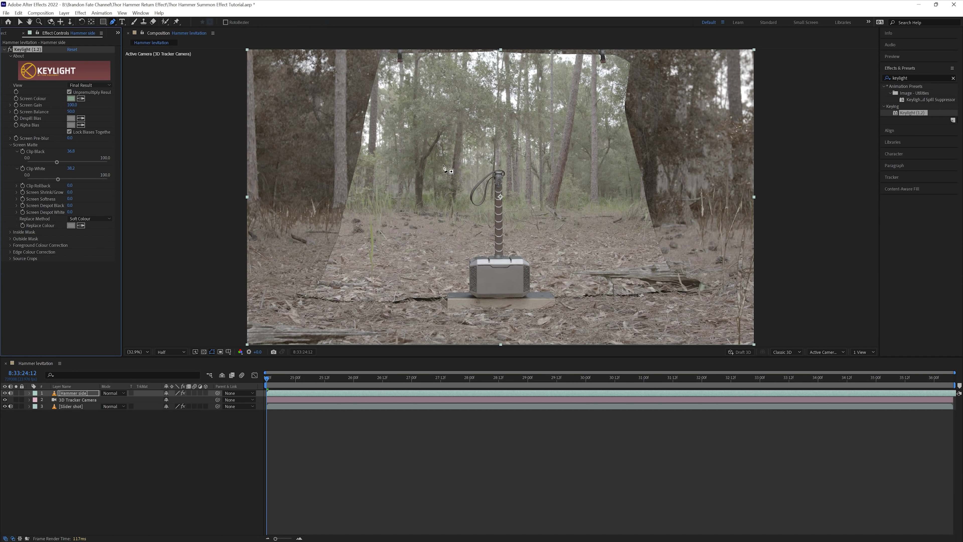
Draw a closed Pen tool mask around the hammer on the Hammer side layer, excluding the stand beneath it and the surrounding background
{"action": "scroll", "coordinate": [467, 290], "scroll_direction": "up", "scroll_amount": 5}
{"action": "left_click", "coordinate": [545, 273]}
{"action": "left_click", "coordinate": [737, 274]}
{"action": "left_click_drag", "start_coordinate": [726, 254], "coordinate": [404, 281]}
{"action": "key", "text": "shift+/"}
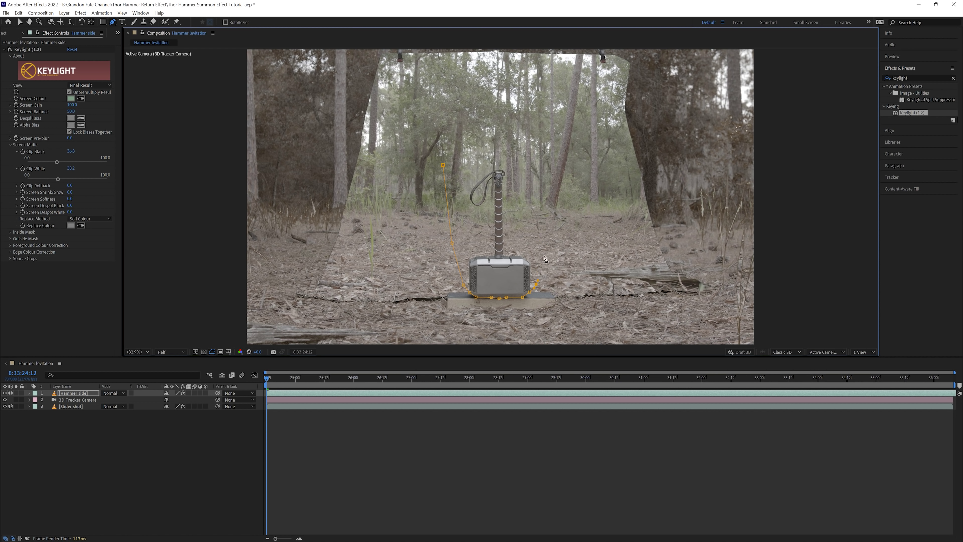
{"action": "left_click", "coordinate": [444, 166]}
{"action": "key", "text": "v"}
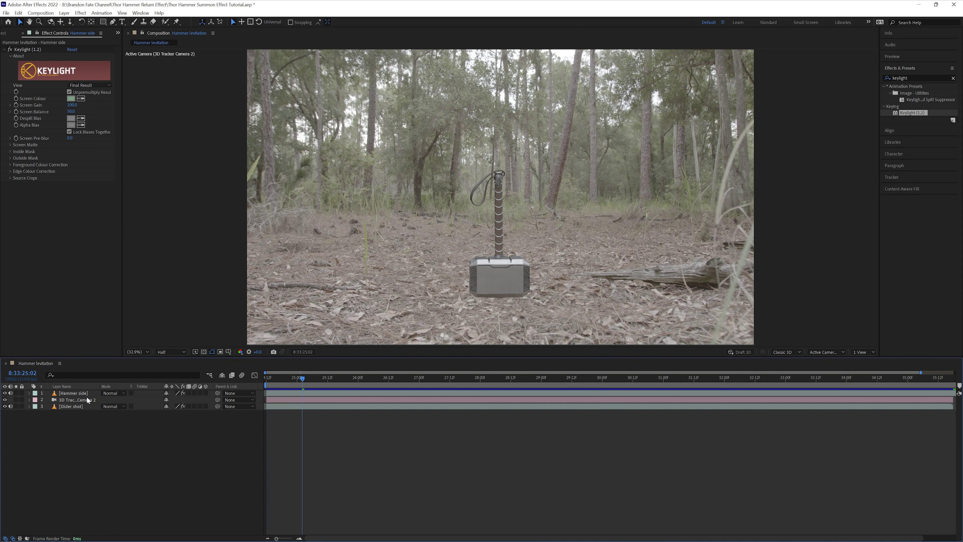
Move the Hammer side layer's anchor point down to the lower part of the hammer's handle
{"action": "left_click", "coordinate": [74, 393]}
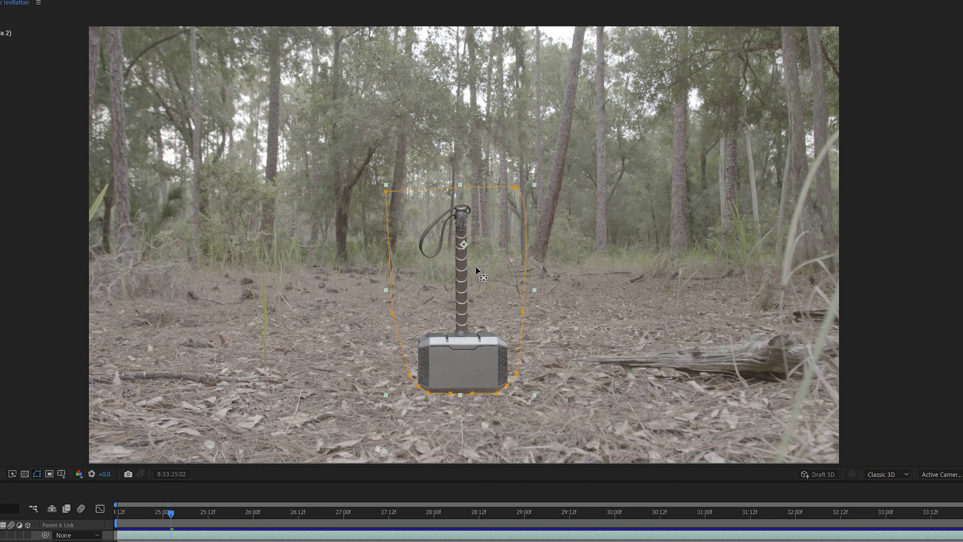
{"action": "left_click_drag", "start_coordinate": [461, 242], "coordinate": [462, 290]}
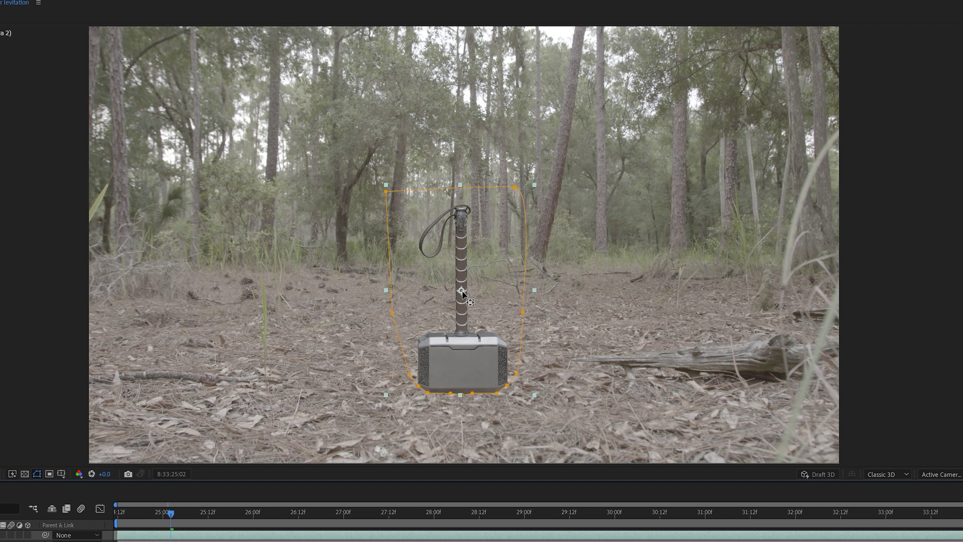
{"action": "key", "text": "r"}
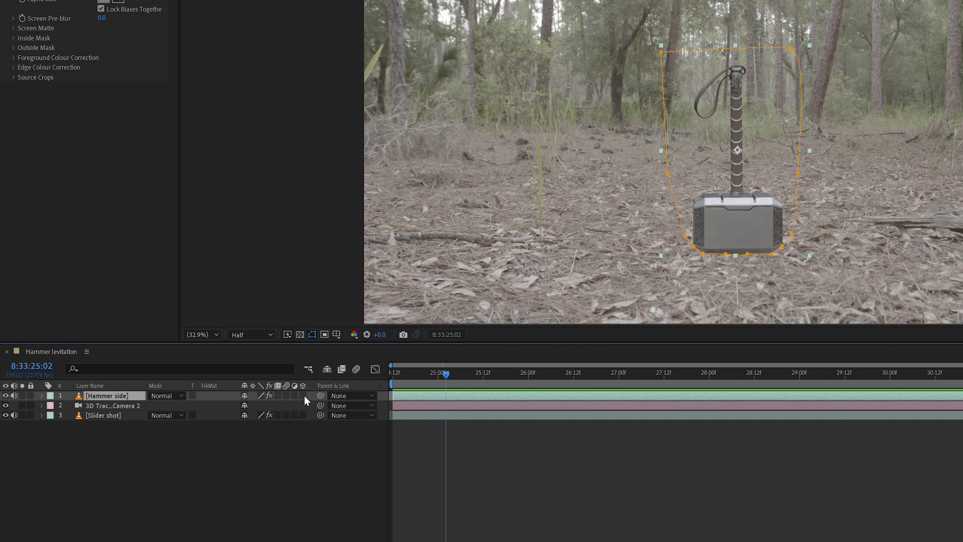
Make the Hammer side layer 3D and place it farther back on the ground, at position about 2902, 2093, 4208
{"action": "left_click", "coordinate": [303, 395]}
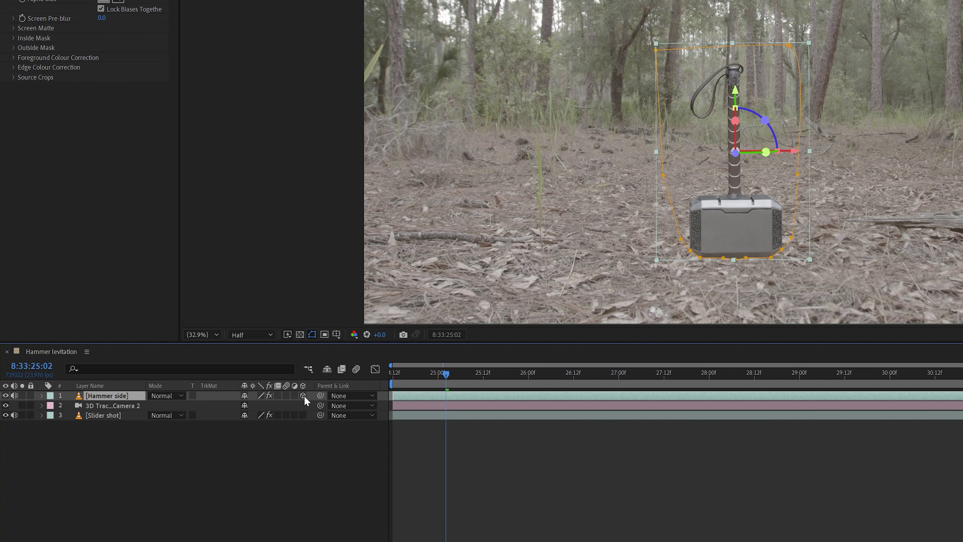
{"action": "key", "text": "p"}
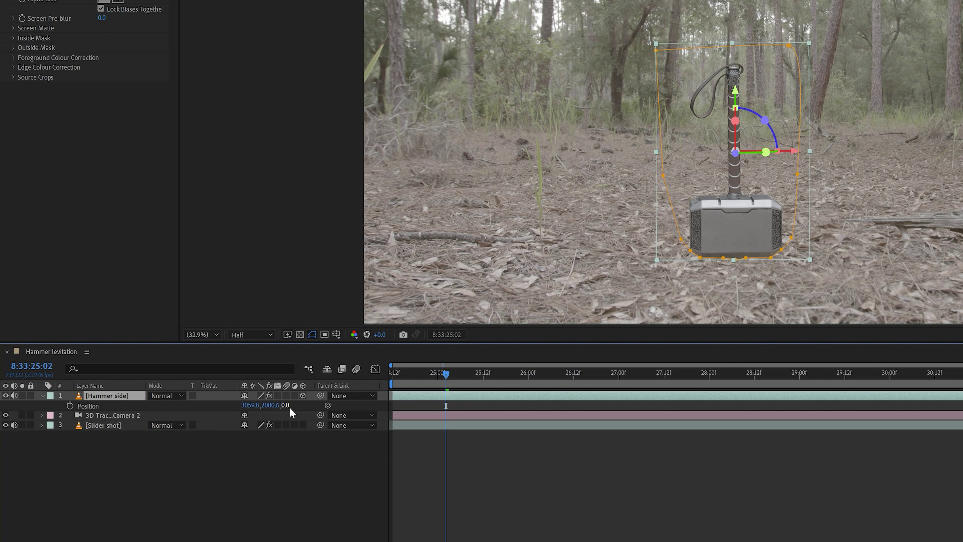
{"action": "left_click_drag", "start_coordinate": [285, 405], "coordinate": [397, 402]}
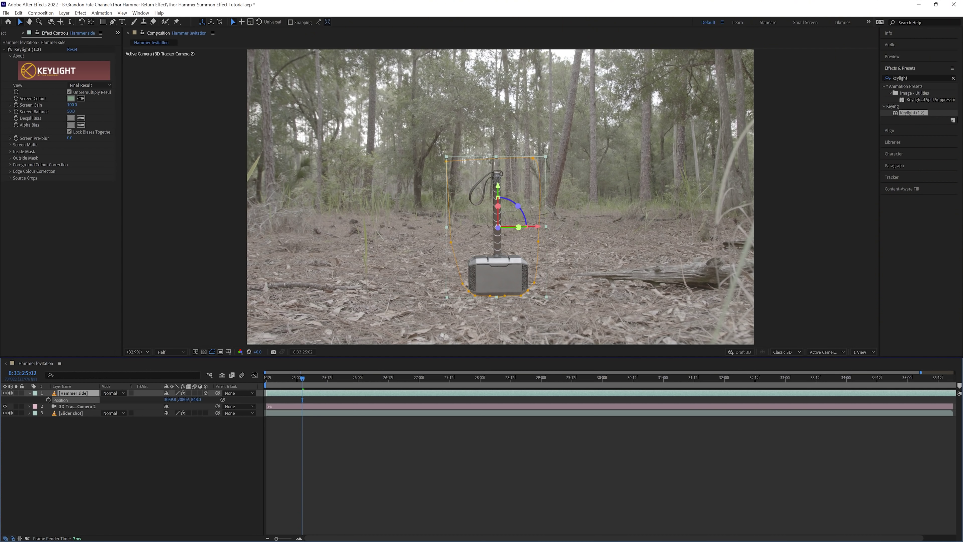
{"action": "left_click_drag", "start_coordinate": [510, 255], "coordinate": [486, 255]}
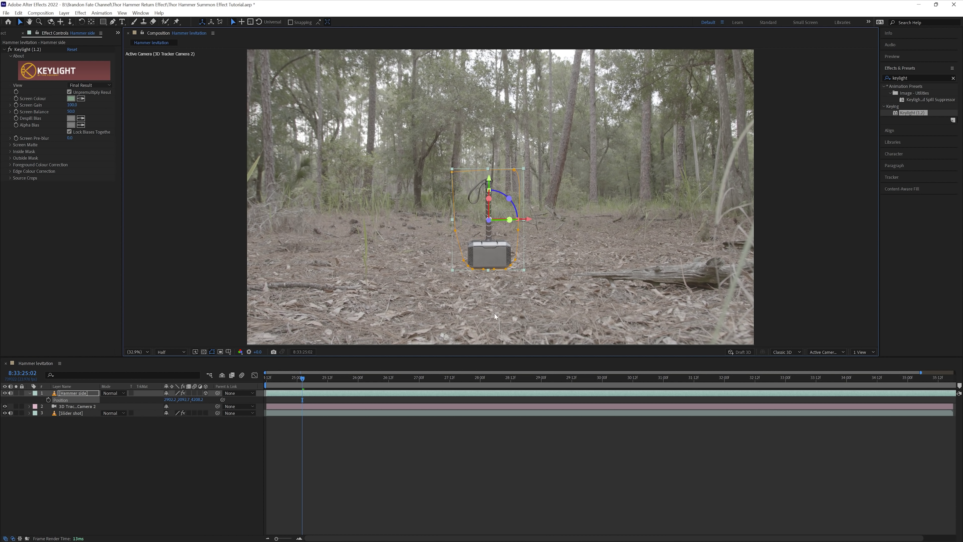
Preview the composition from its first frame to check how the hammer sticks to the ground
{"action": "left_click", "coordinate": [508, 436]}
{"action": "left_click_drag", "start_coordinate": [301, 378], "coordinate": [267, 379]}
{"action": "key", "text": "space"}
{"action": "key", "text": "space"}
{"action": "left_click", "coordinate": [265, 379]}
{"action": "key", "text": "space"}
{"action": "key", "text": "space"}
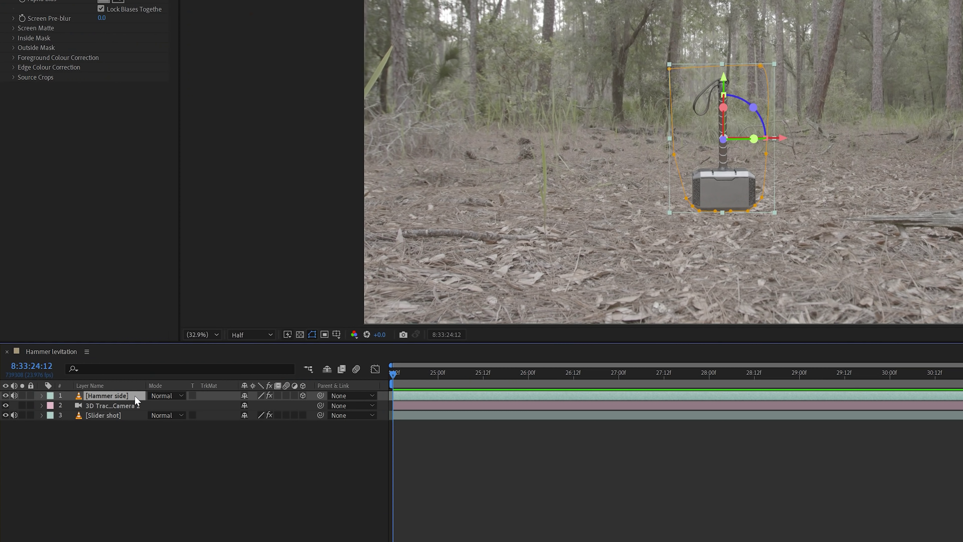
Duplicate the Hammer side layer and rename the lower copy as Shadow
{"action": "key", "text": "ctrl+d"}
{"action": "right_click", "coordinate": [129, 406]}
{"action": "left_click", "coordinate": [166, 383]}
{"action": "type", "text": "Shadow"}
Apply a Drop Shadow effect to the Shadow layer and enable Shadow Only
{"action": "left_click_drag", "start_coordinate": [925, 93], "coordinate": [78, 401]}
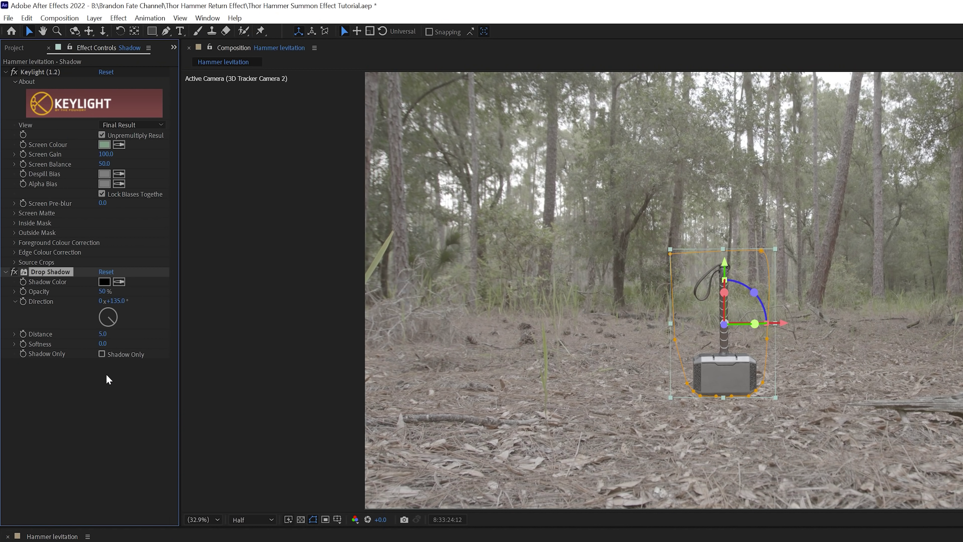
{"action": "left_click", "coordinate": [102, 354]}
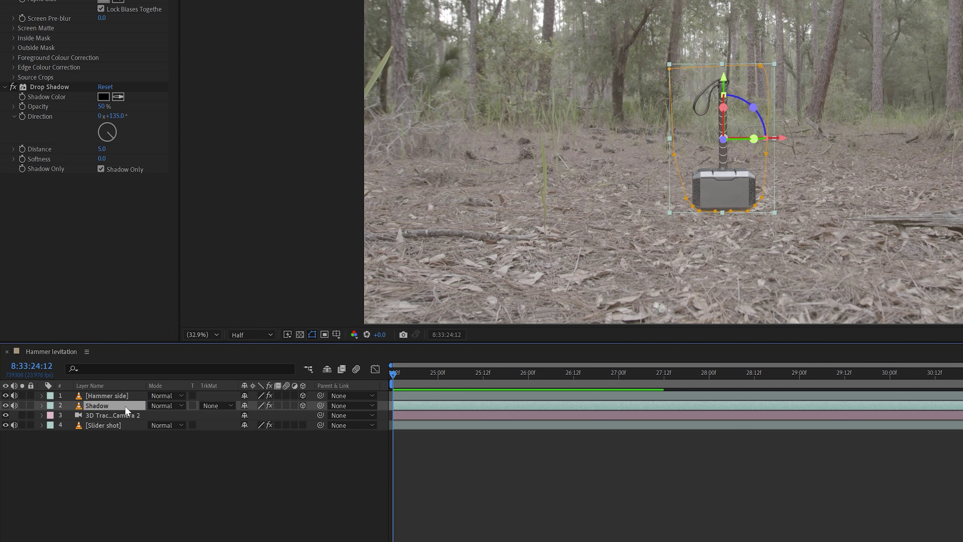
Replace the Shadow layer's mask with a narrow closed mask around the bottom edge of the hammer head
{"action": "key", "text": "m"}
{"action": "key", "text": "m"}
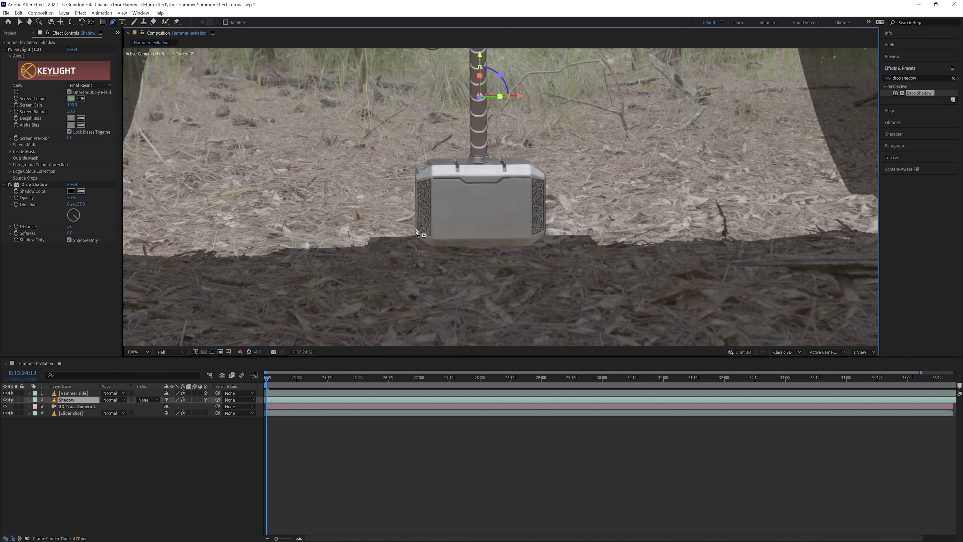
{"action": "left_click", "coordinate": [416, 229]}
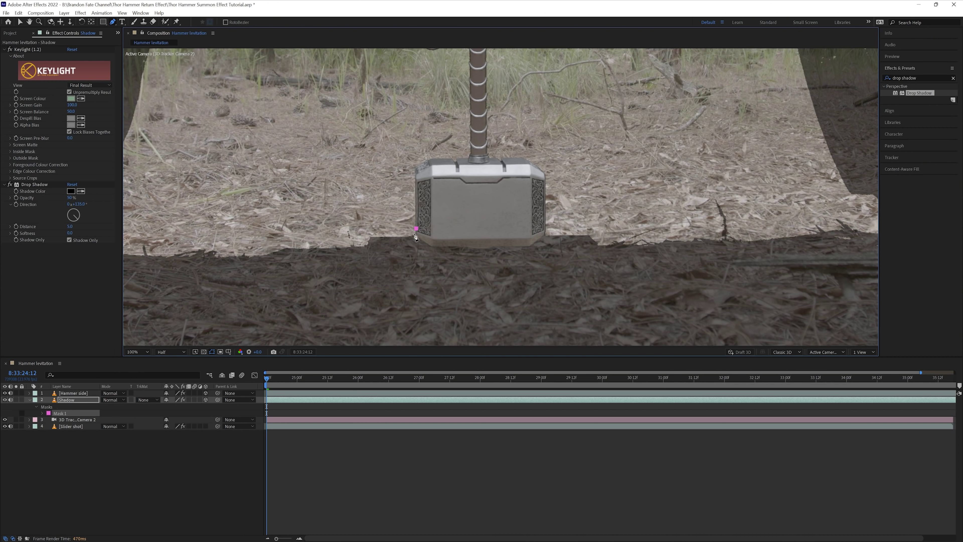
{"action": "left_click", "coordinate": [517, 255]}
{"action": "left_click_drag", "start_coordinate": [539, 253], "coordinate": [543, 250]}
{"action": "left_click", "coordinate": [416, 228]}
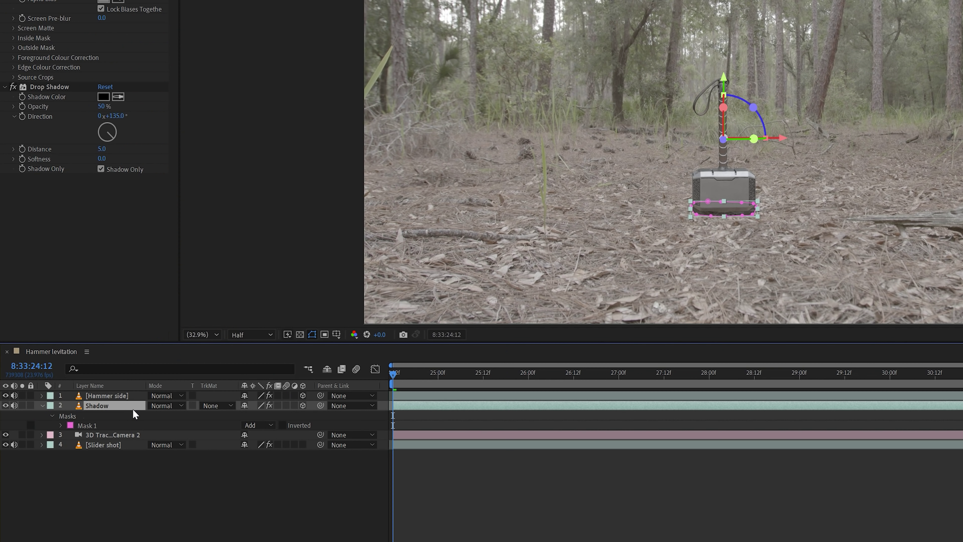
Set the Shadow layer's mask feather to 80 pixels
{"action": "key", "text": "f"}
{"action": "left_click", "coordinate": [264, 425]}
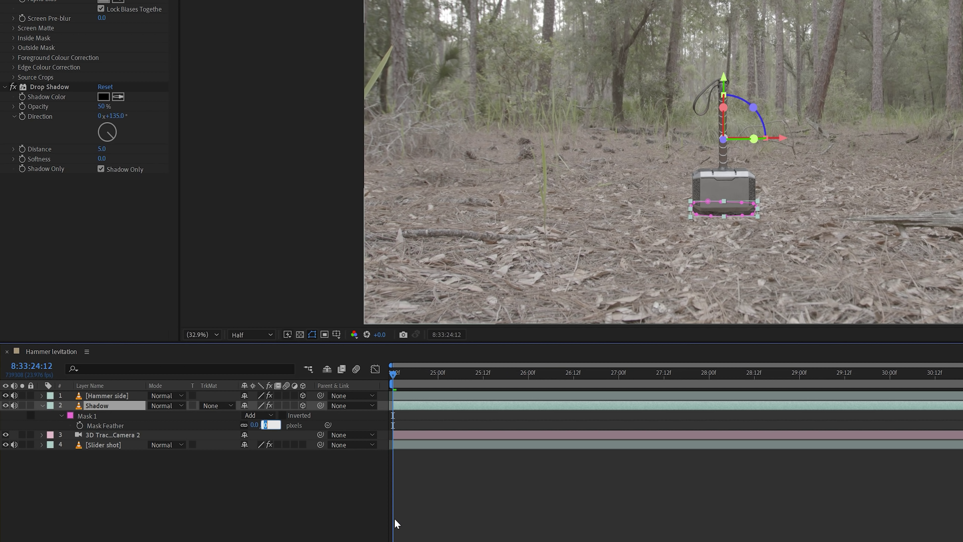
{"action": "type", "text": "80"}
{"action": "key", "text": "Return"}
{"action": "left_click", "coordinate": [643, 501]}
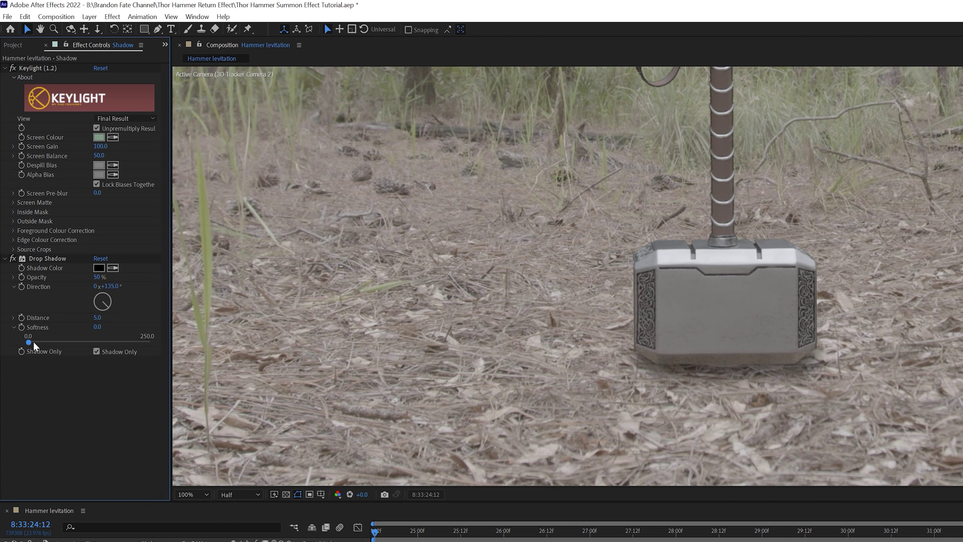
Set the Drop Shadow's softness to about 91.7 and lower its opacity slightly
{"action": "left_click_drag", "start_coordinate": [34, 342], "coordinate": [72, 346]}
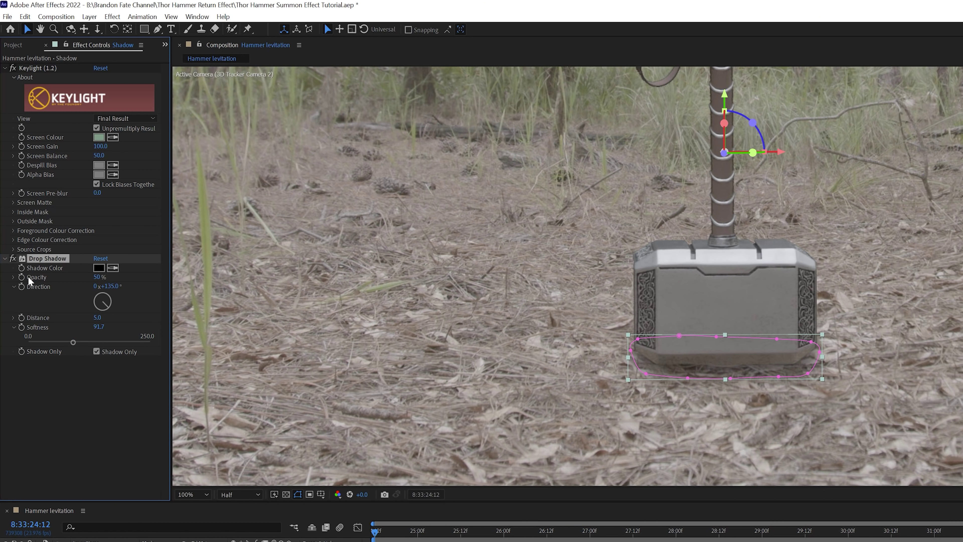
{"action": "left_click", "coordinate": [14, 277]}
{"action": "mouse_move", "coordinate": [89, 293]}
{"action": "left_mouse_down"}
{"action": "mouse_move", "coordinate": [68, 294]}
{"action": "mouse_move", "coordinate": [82, 293]}
{"action": "left_mouse_up"}
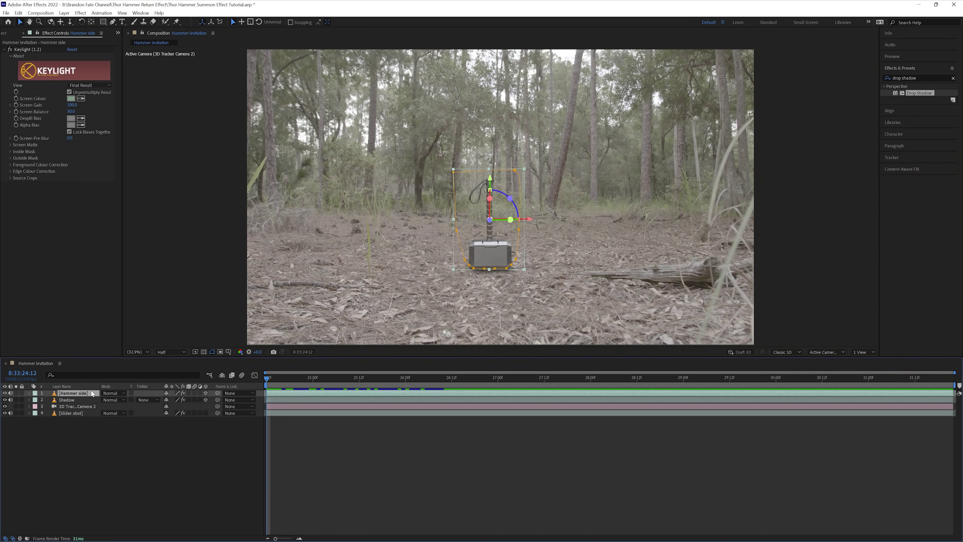
Keyframe the Hammer side layer's position on the ground at the first frame and raised into the air at 8:33:31:21
{"action": "key", "text": "p"}
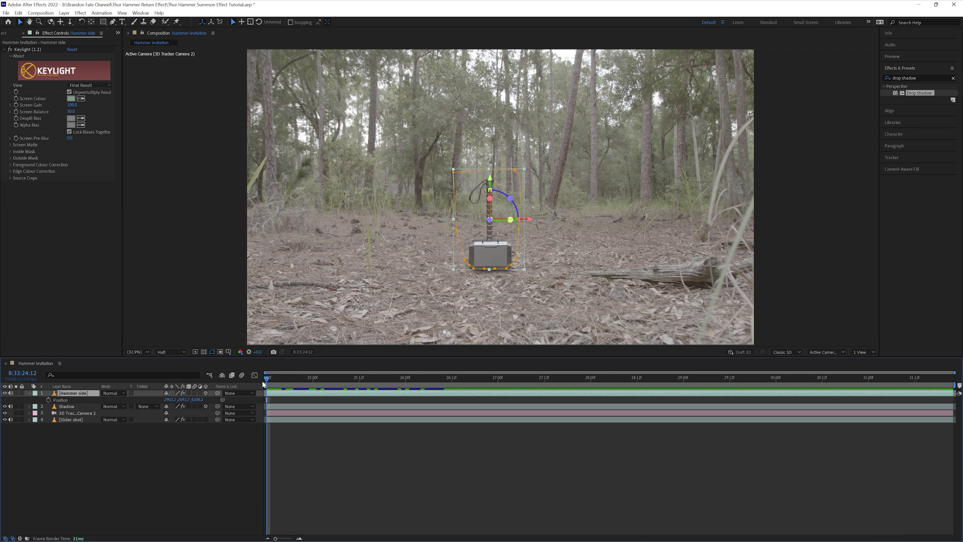
{"action": "key", "text": "F2"}
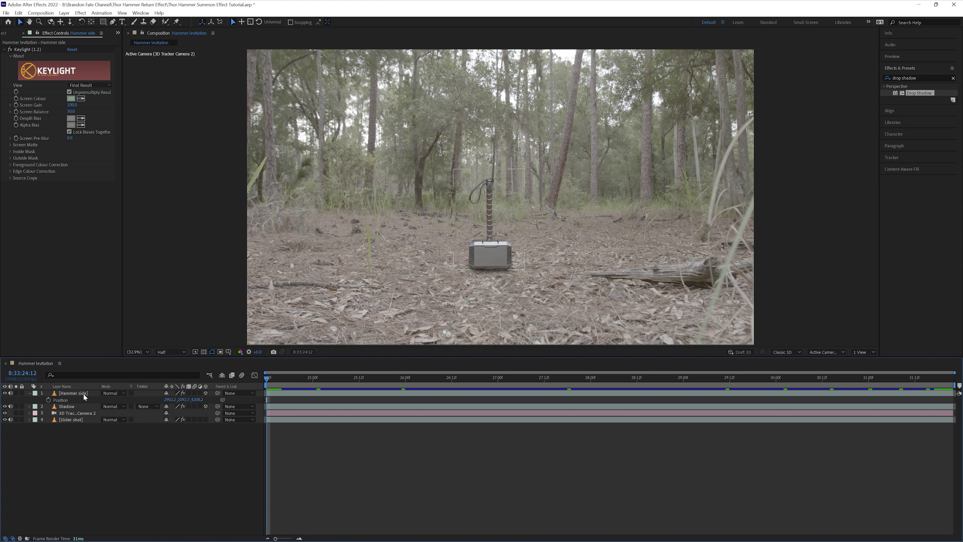
{"action": "left_click", "coordinate": [48, 400]}
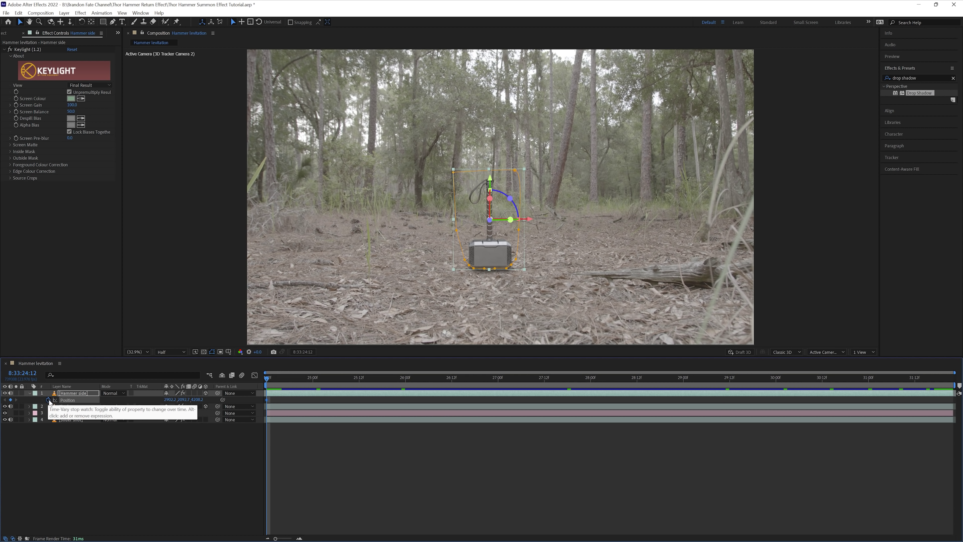
{"action": "left_click_drag", "start_coordinate": [287, 381], "coordinate": [955, 381]}
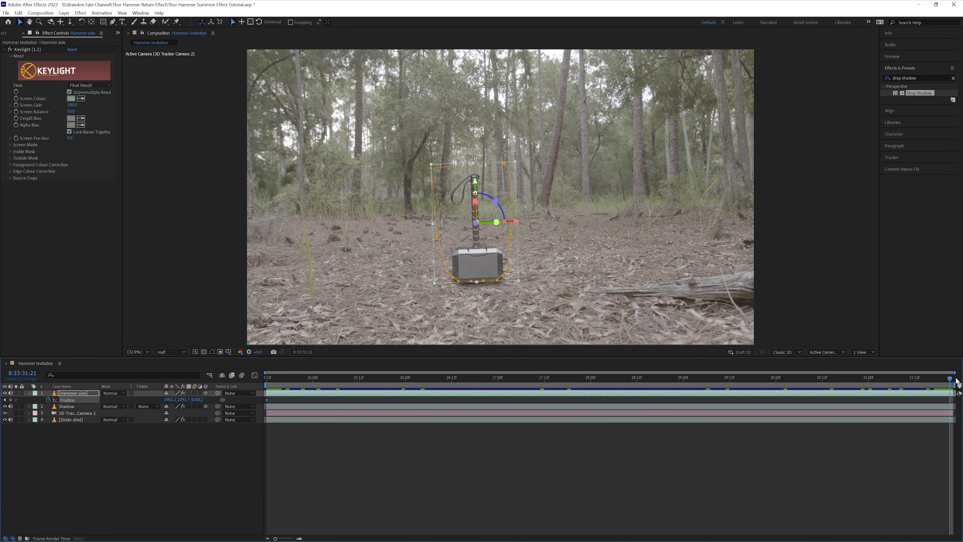
{"action": "left_click_drag", "start_coordinate": [476, 265], "coordinate": [479, 192]}
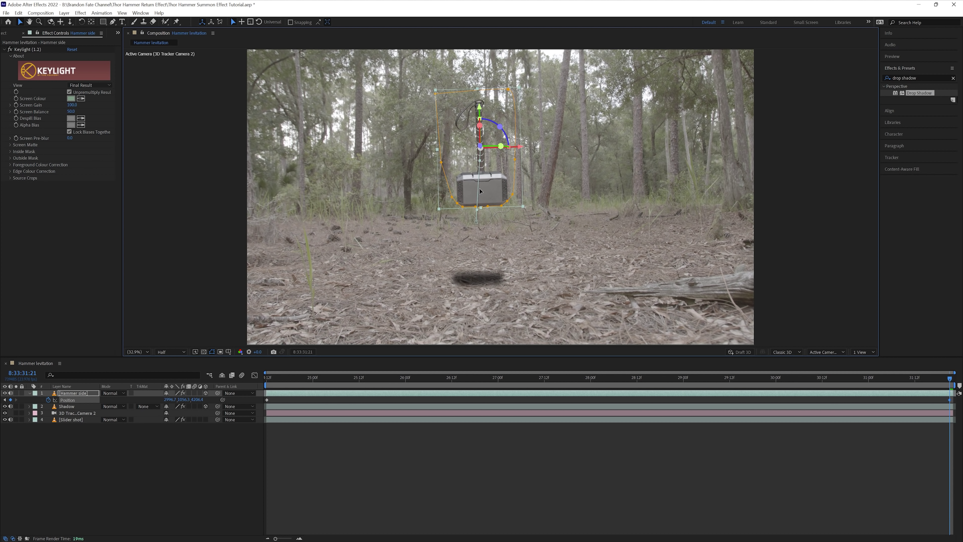
Keyframe the Hammer side layer's Z Rotation upright at the first frame, slightly rotated at 8:33:26:02, and strongly tilted at 8:33:31:21
{"action": "key", "text": "Home"}
{"action": "key", "text": "shift+r"}
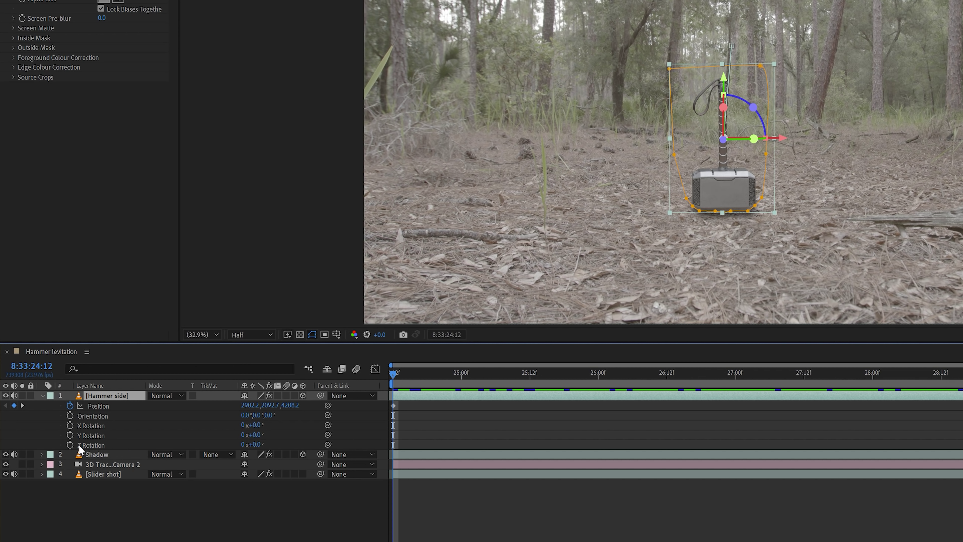
{"action": "left_click", "coordinate": [70, 445]}
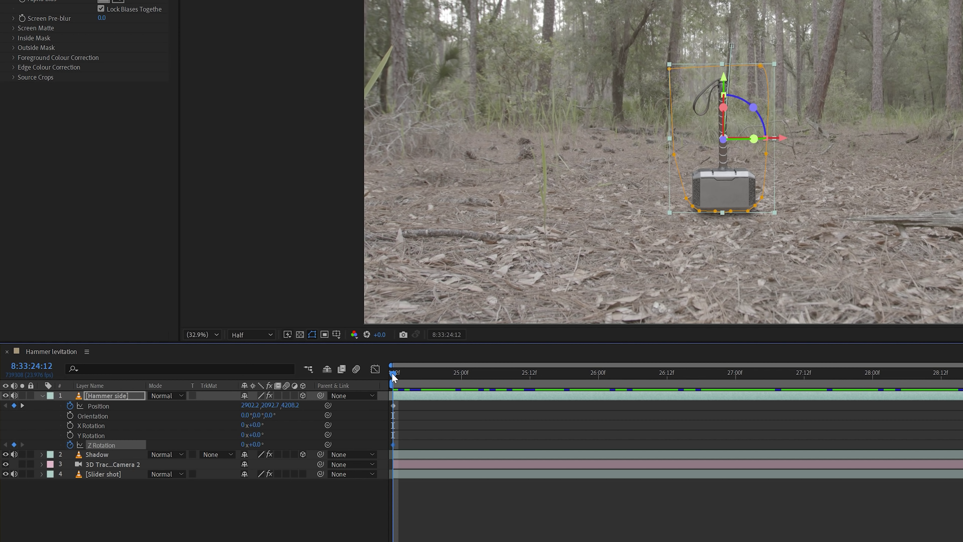
{"action": "left_click_drag", "start_coordinate": [391, 372], "coordinate": [606, 397]}
{"action": "left_click", "coordinate": [254, 445]}
{"action": "key", "text": "Return"}
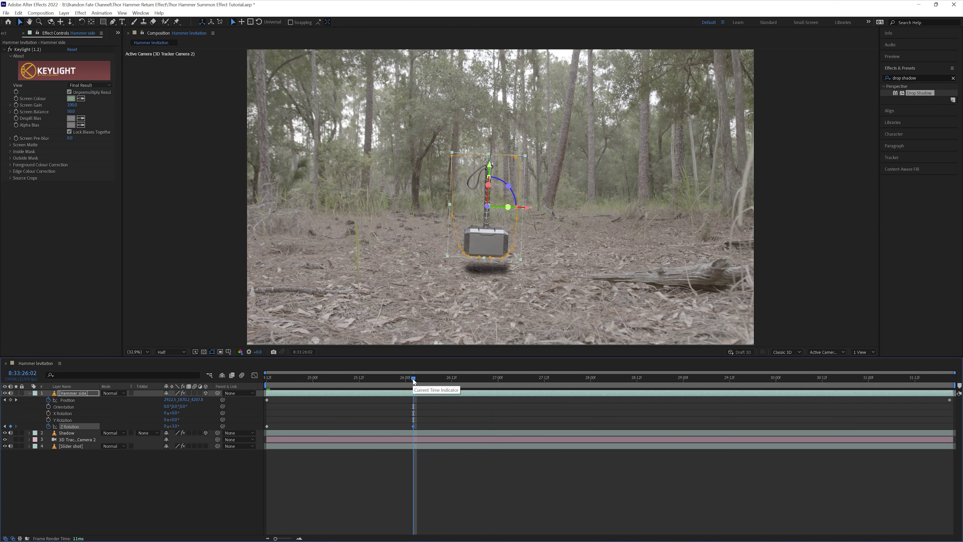
{"action": "key", "text": "space"}
{"action": "left_click_drag", "start_coordinate": [534, 385], "coordinate": [951, 382]}
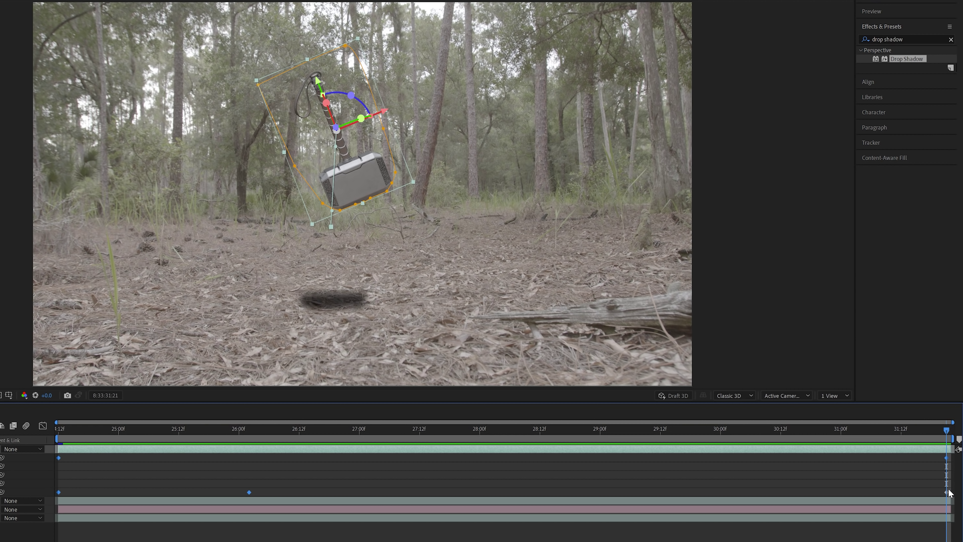
Apply Easy Ease to all Position and Z Rotation keyframes of the Hammer side layer and preview the motion
{"action": "left_click_drag", "start_coordinate": [943, 429], "coordinate": [871, 440]}
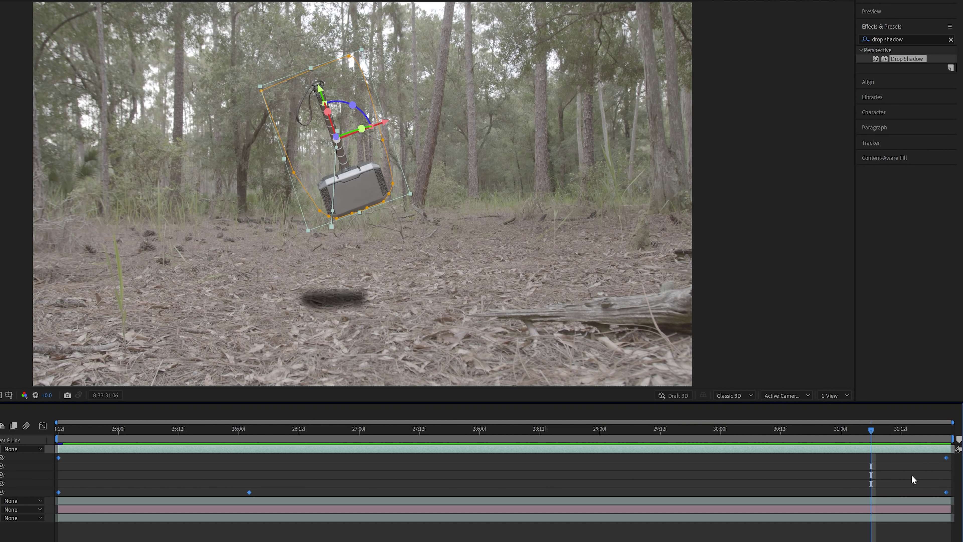
{"action": "key", "text": "F9"}
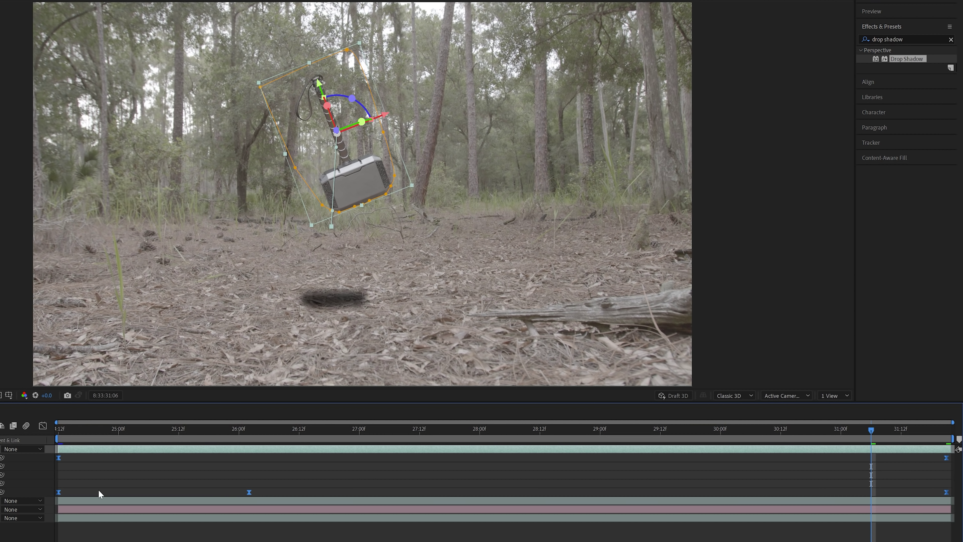
{"action": "key", "text": "space"}
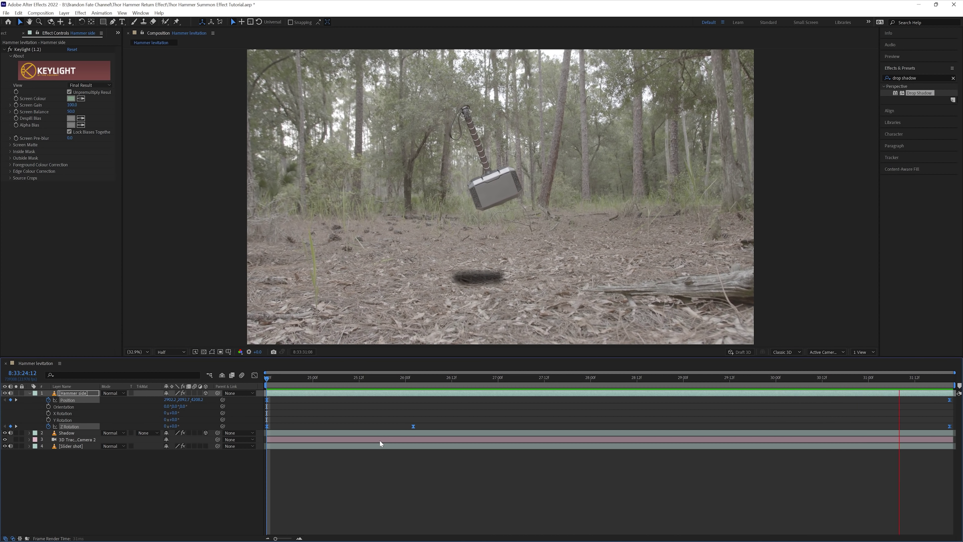
Keyframe the Shadow layer's position across the shot so the shadow follows along the ground beneath the hammer
{"action": "left_click", "coordinate": [67, 433]}
{"action": "key", "text": "p"}
{"action": "left_click_drag", "start_coordinate": [267, 379], "coordinate": [552, 383]}
{"action": "left_click_drag", "start_coordinate": [482, 270], "coordinate": [498, 275]}
{"action": "key", "text": "End"}
{"action": "key", "text": "Home"}
Keyframe the Shadow layer's opacity from 100% at the first frame to 70% as the hammer lifts and 50% at the last keyframe
{"action": "key", "text": "shift+t"}
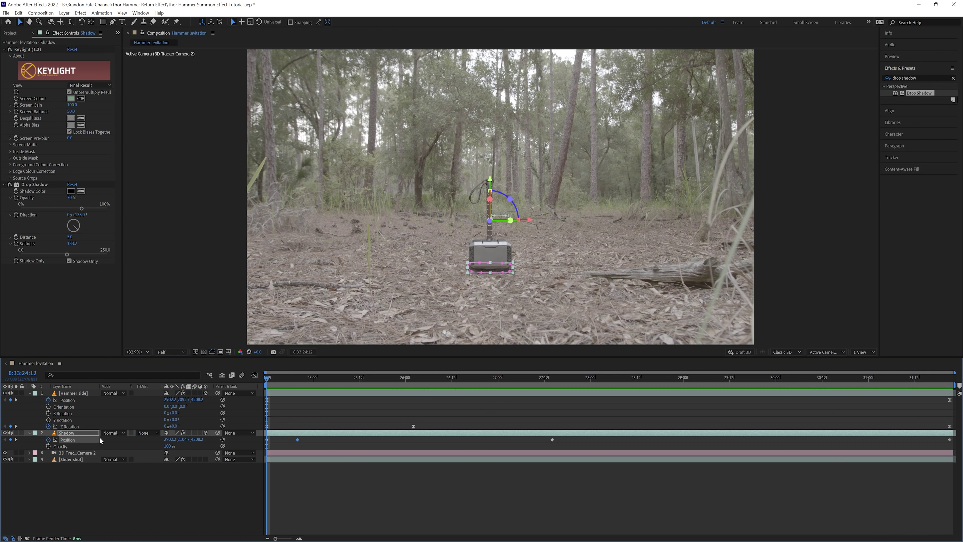
{"action": "left_click", "coordinate": [48, 446]}
{"action": "left_click_drag", "start_coordinate": [282, 381], "coordinate": [440, 380]}
{"action": "left_click_drag", "start_coordinate": [168, 446], "coordinate": [160, 444]}
{"action": "type", "text": "70"}
{"action": "key", "text": "Return"}
{"action": "key", "text": "space"}
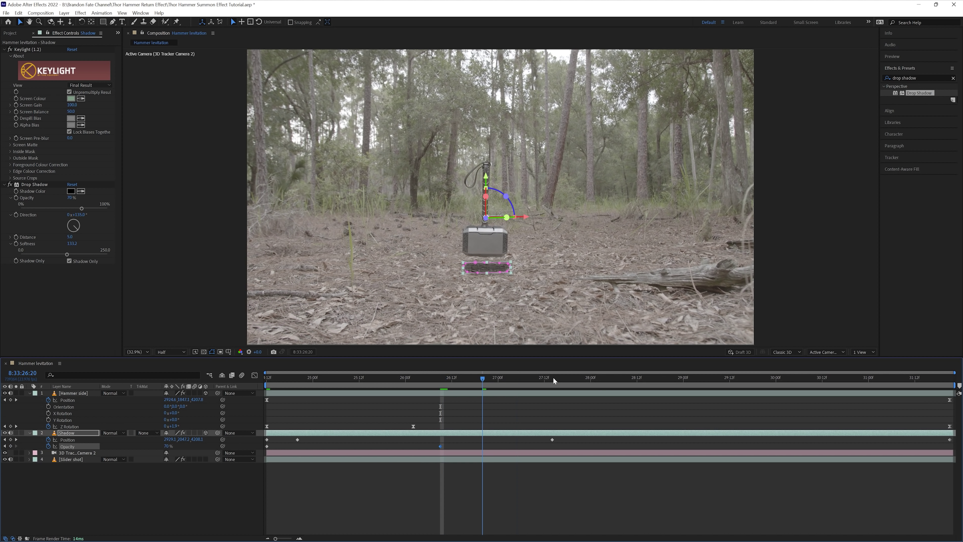
{"action": "type", "text": "50"}
{"action": "key", "text": "Return"}
{"action": "left_click", "coordinate": [561, 426]}
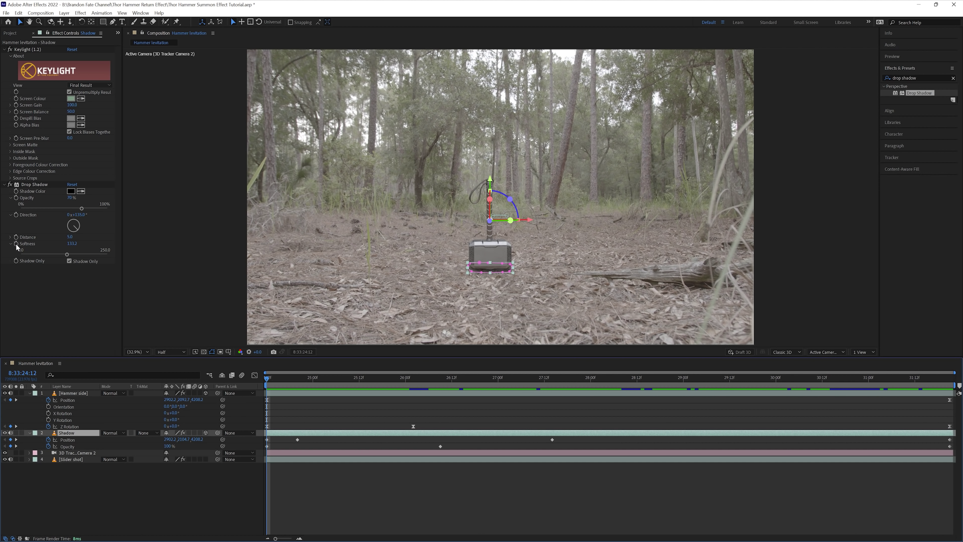
Keyframe the Drop Shadow's softness at the first frame and increase it at 8:33:31:21
{"action": "left_click", "coordinate": [17, 246]}
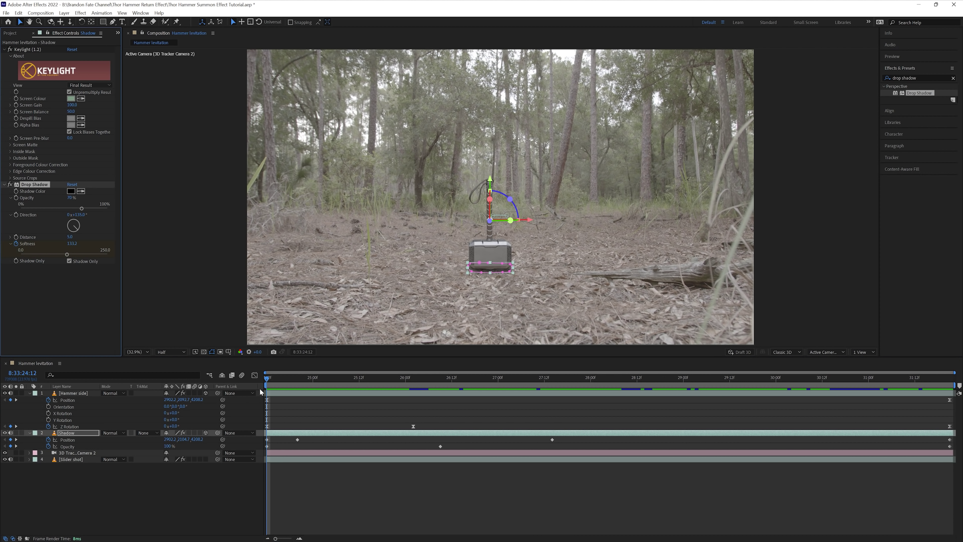
{"action": "left_click_drag", "start_coordinate": [275, 378], "coordinate": [953, 391]}
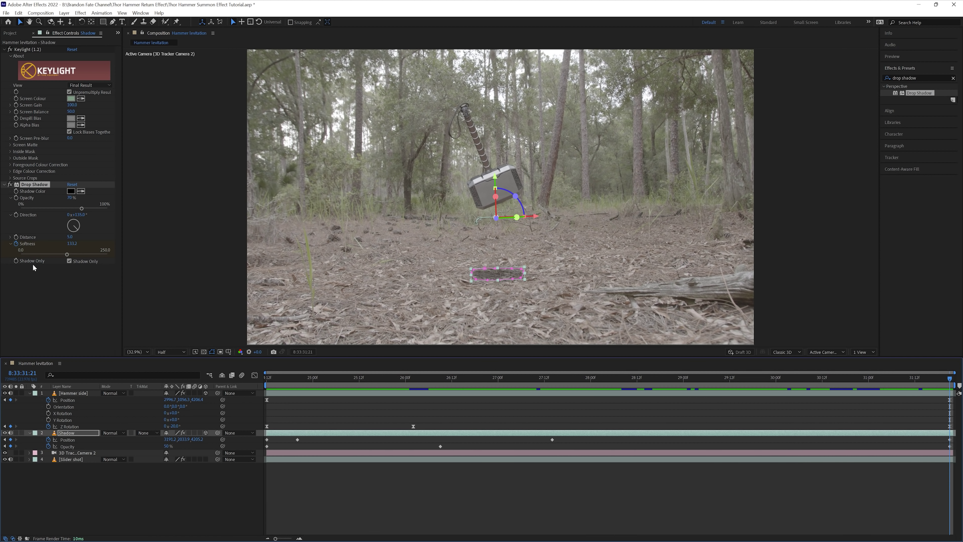
{"action": "left_click_drag", "start_coordinate": [67, 257], "coordinate": [81, 256]}
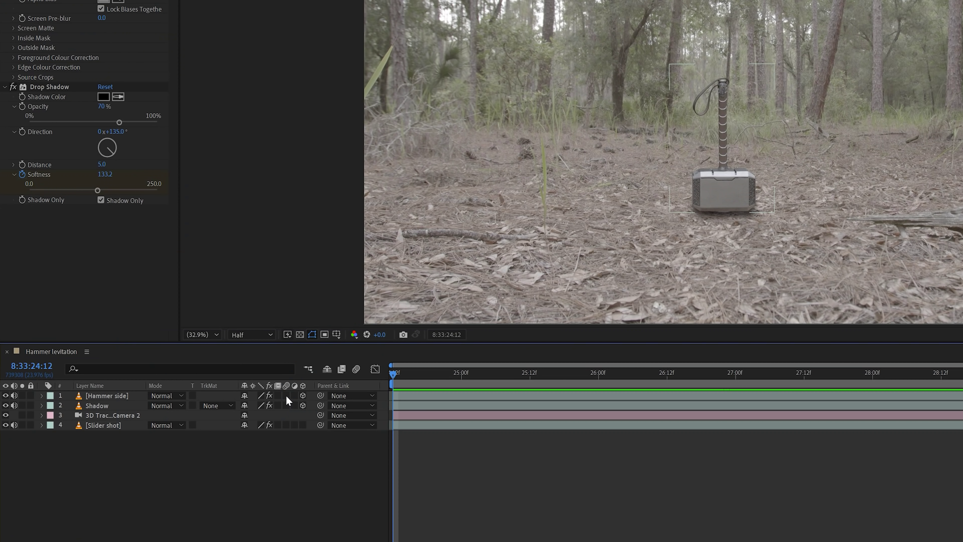
Enable motion blur on the Hammer side and Shadow layers and preview the levitation shot
{"action": "left_click", "coordinate": [287, 395]}
{"action": "left_click", "coordinate": [286, 405]}
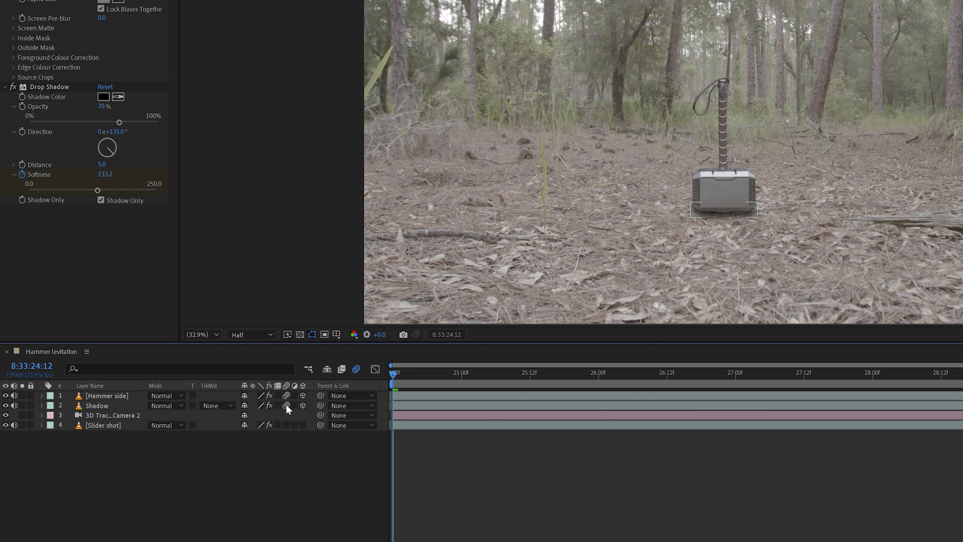
{"action": "key", "text": "space"}
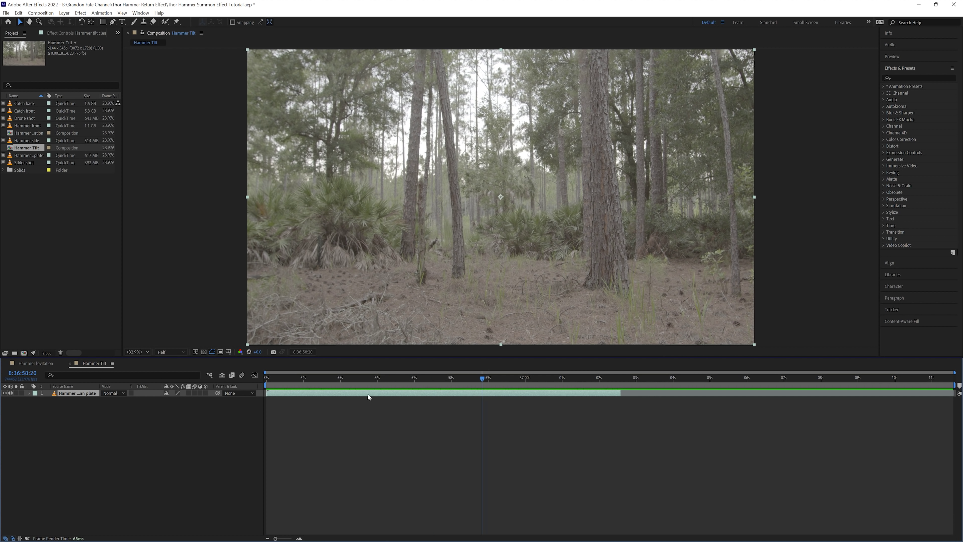
Add the Hammer front clip above the clean plate in the Hammer Tilt composition and time-reverse it
{"action": "left_click_drag", "start_coordinate": [28, 126], "coordinate": [63, 394]}
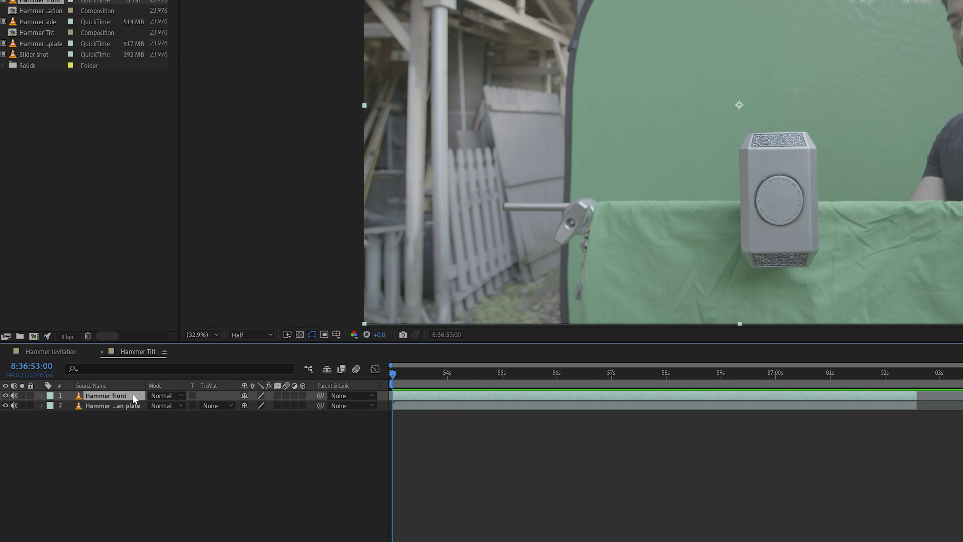
{"action": "right_click", "coordinate": [91, 392]}
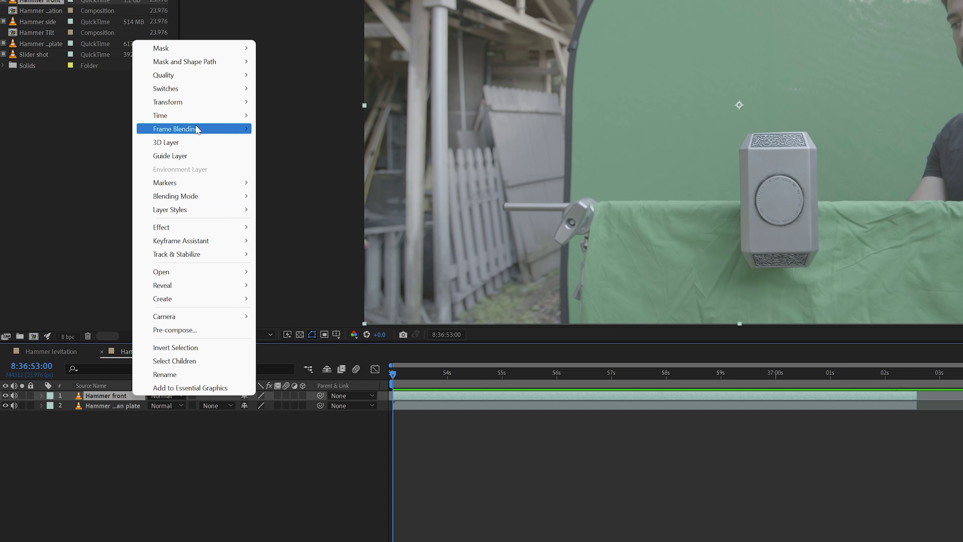
{"action": "mouse_move", "coordinate": [200, 116]}
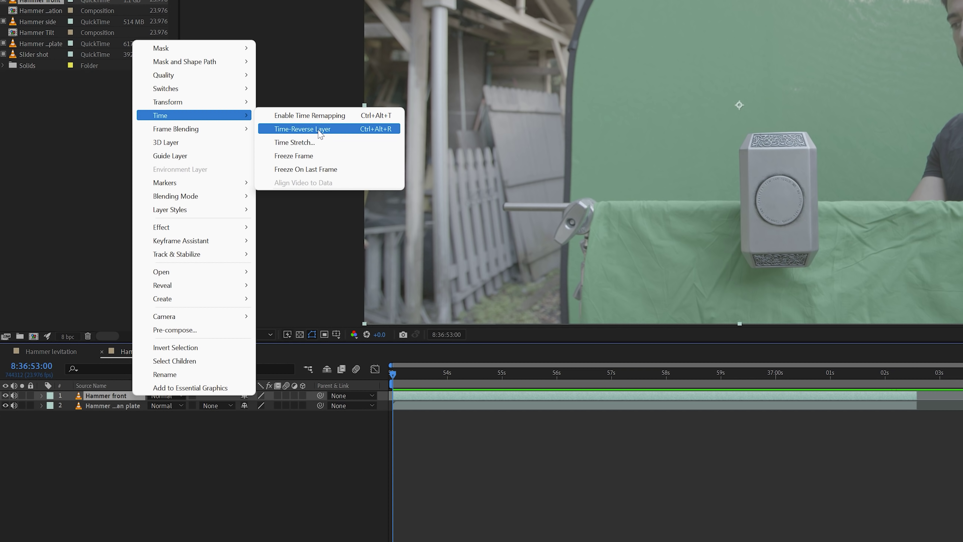
{"action": "left_click", "coordinate": [346, 129]}
{"action": "left_click_drag", "start_coordinate": [393, 374], "coordinate": [905, 385]}
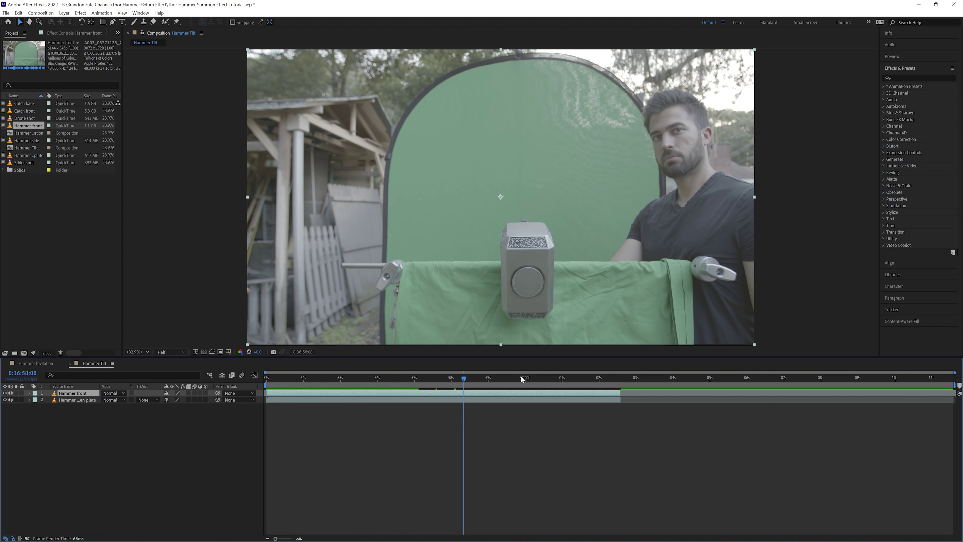
{"action": "left_click_drag", "start_coordinate": [612, 386], "coordinate": [454, 387]}
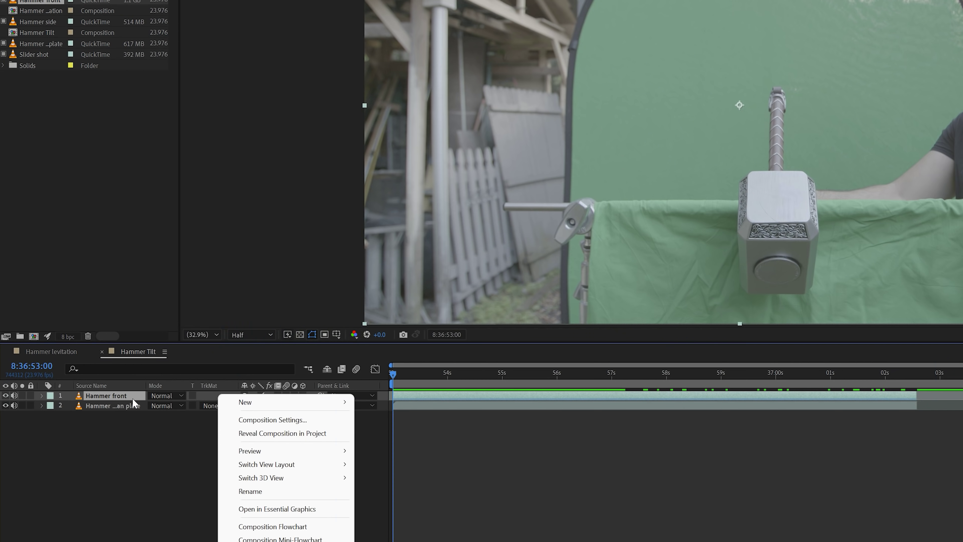
Time-stretch the Hammer front layer to -45% and move it to begin at the composition's first frame
{"action": "right_click", "coordinate": [90, 394]}
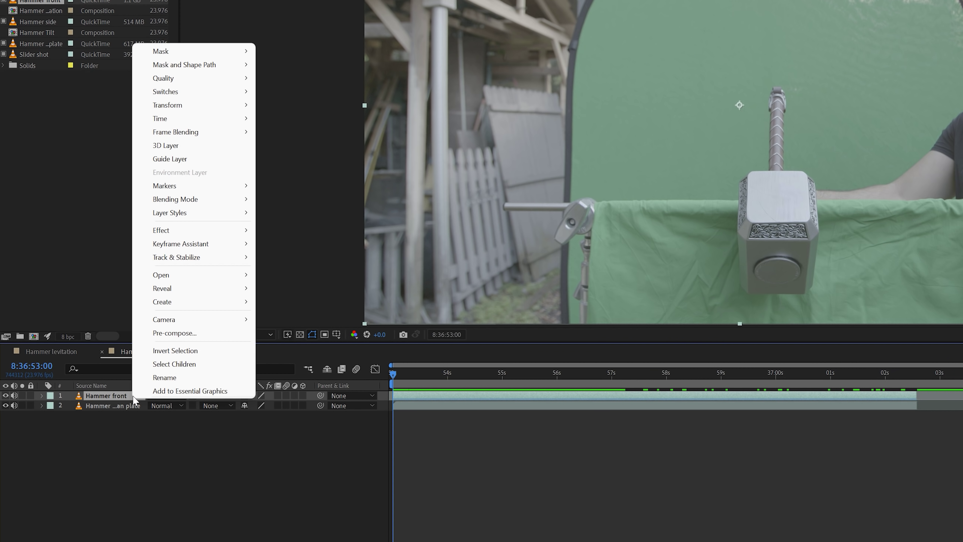
{"action": "mouse_move", "coordinate": [163, 118]}
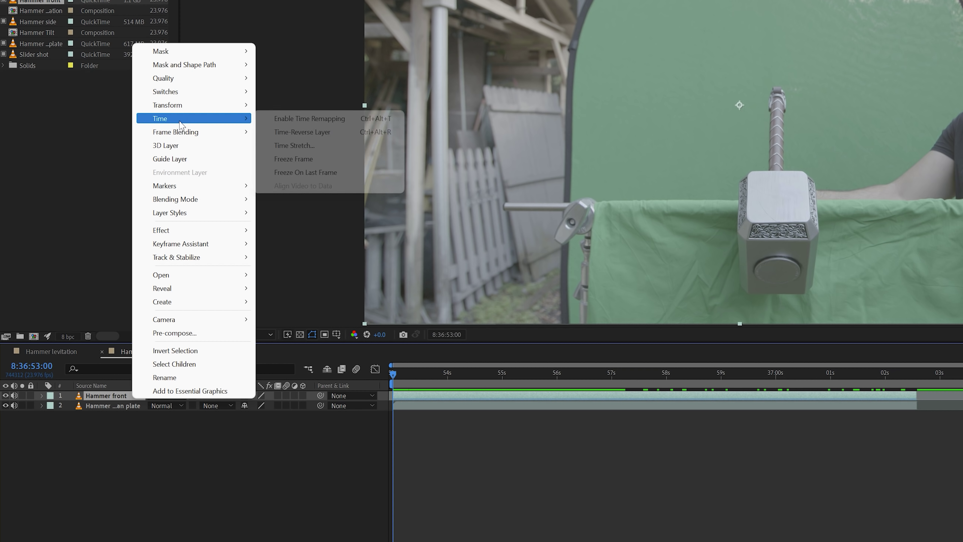
{"action": "left_click", "coordinate": [308, 146]}
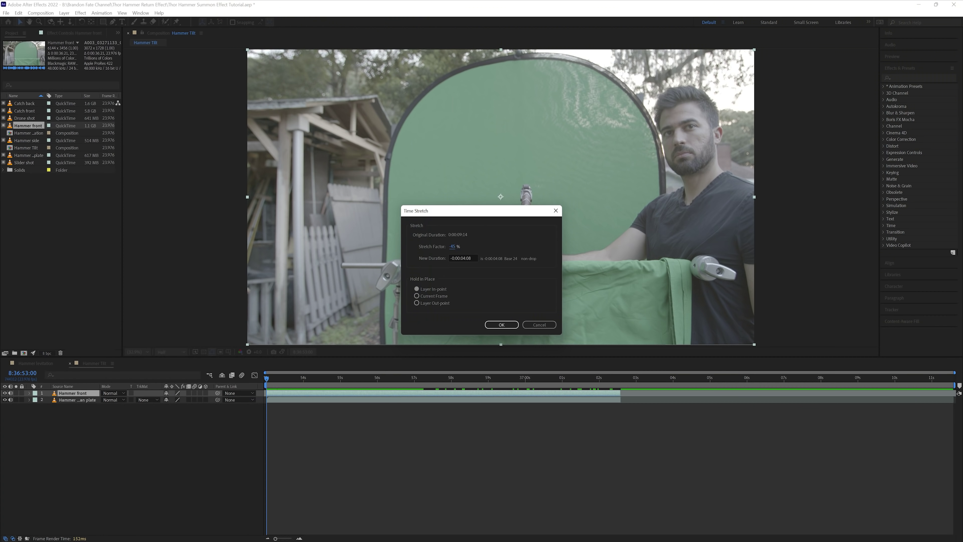
{"action": "key", "text": "Return"}
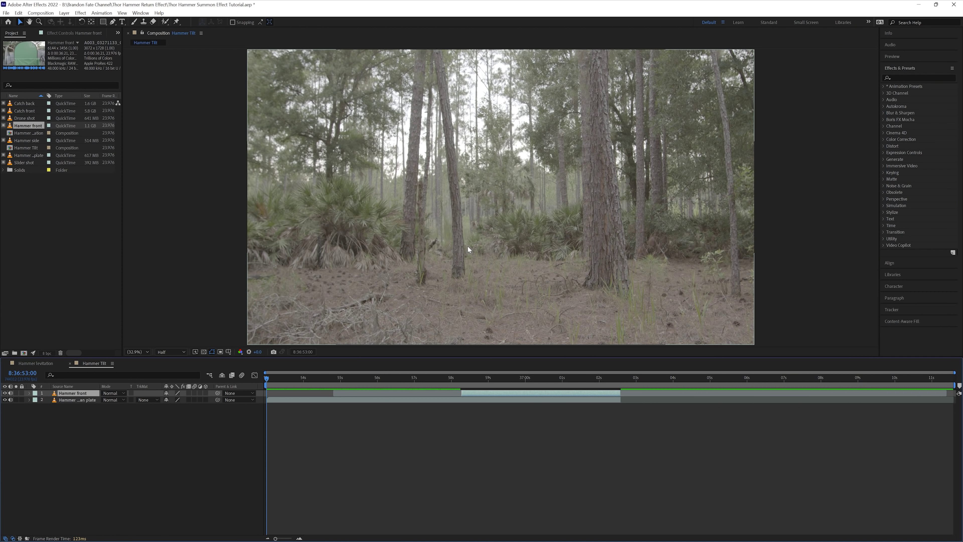
{"action": "left_click_drag", "start_coordinate": [498, 395], "coordinate": [307, 398]}
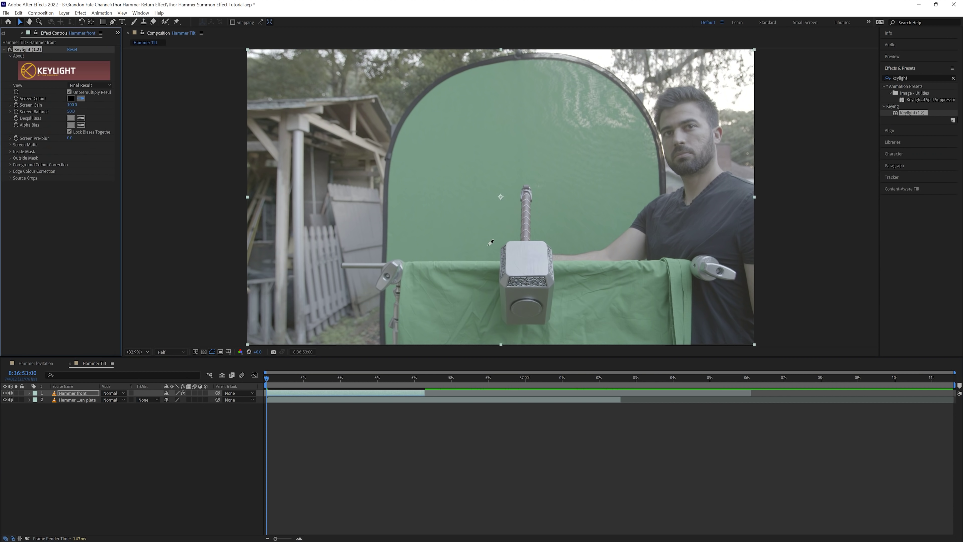
Key out the green screen on the Hammer front layer with Keylight and tighten its mask along the hammer head's right edge
{"action": "left_click", "coordinate": [491, 245]}
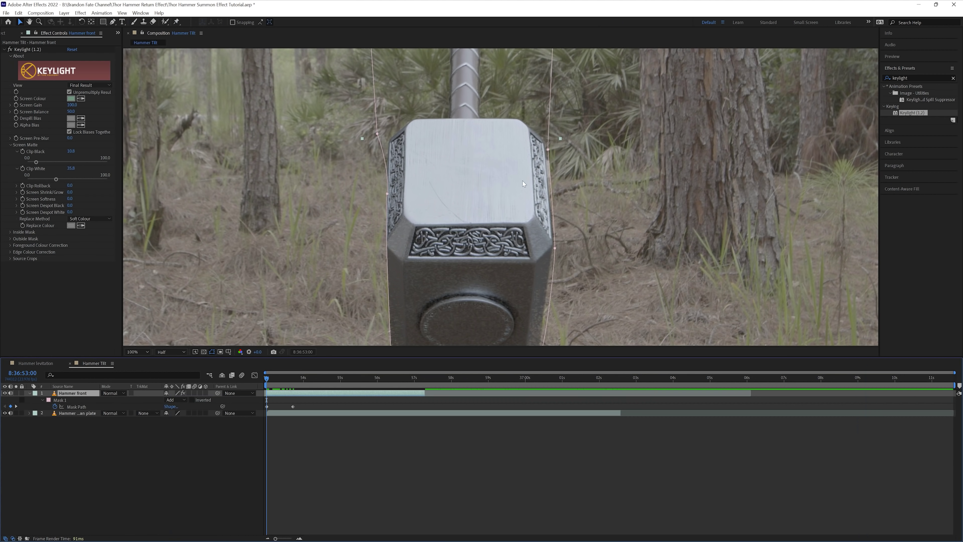
{"action": "left_click_drag", "start_coordinate": [546, 151], "coordinate": [542, 151]}
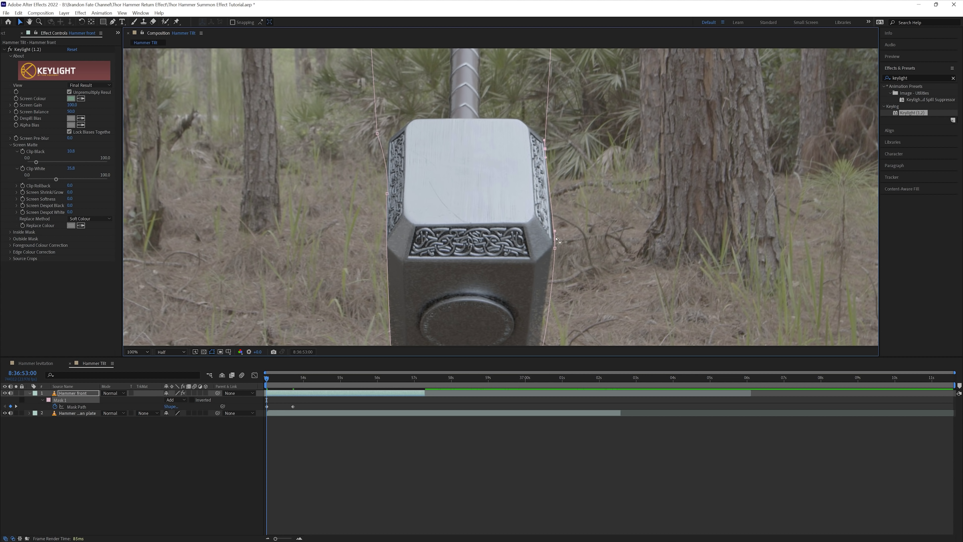
{"action": "left_click_drag", "start_coordinate": [556, 249], "coordinate": [552, 250]}
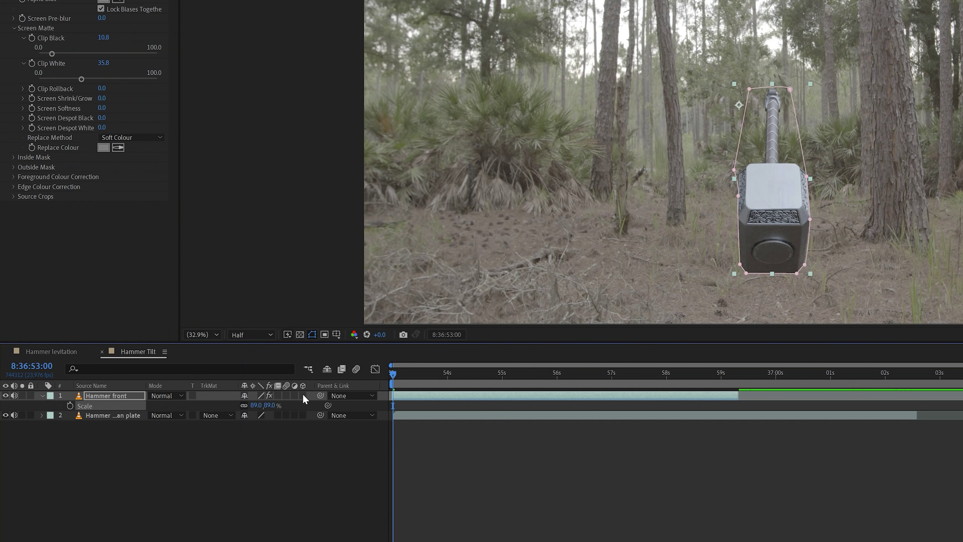
Make the Hammer front layer 3D and set its scale to 89%
{"action": "left_click", "coordinate": [303, 395]}
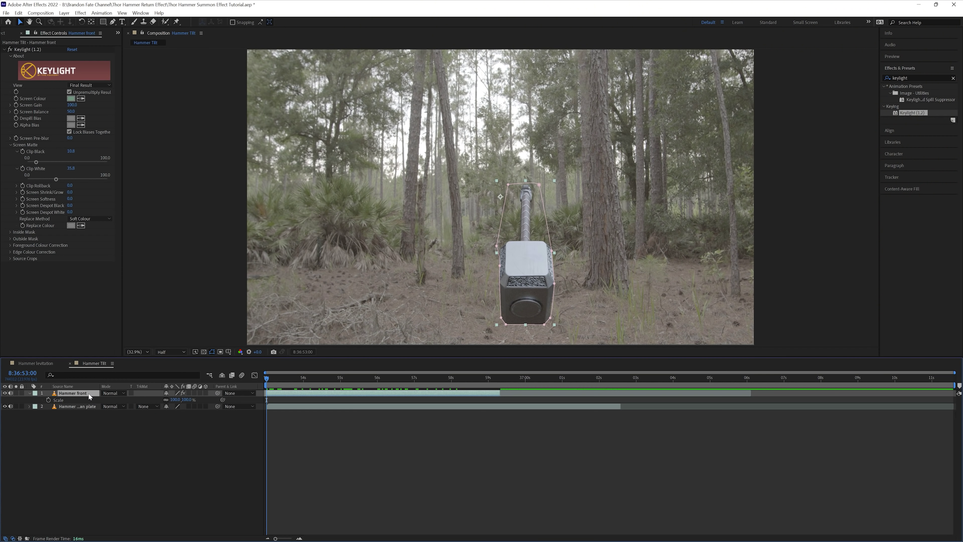
{"action": "type", "text": "89"}
{"action": "key", "text": "Return"}
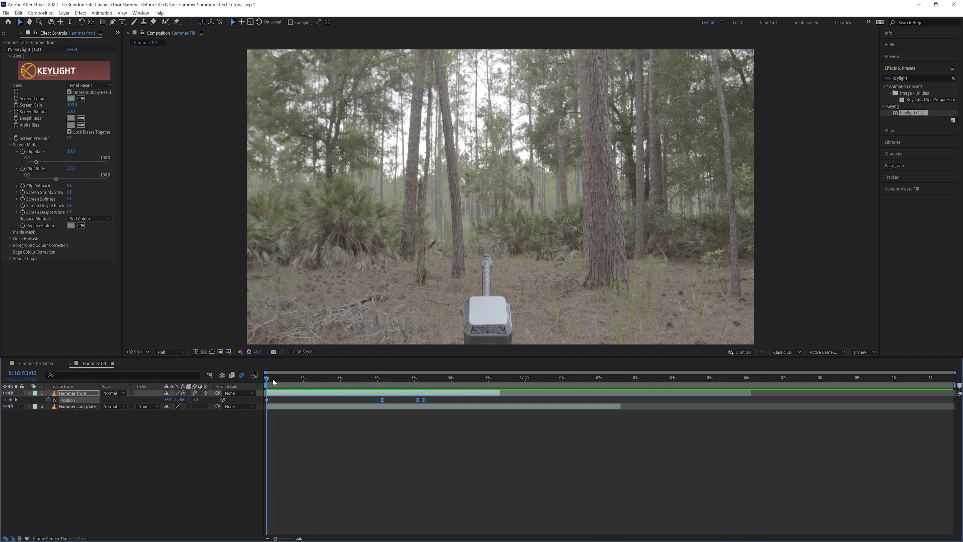
Raise the Hammer front layer to the middle of the frame with a position keyframe at 8:36:56:03
{"action": "key", "text": "space"}
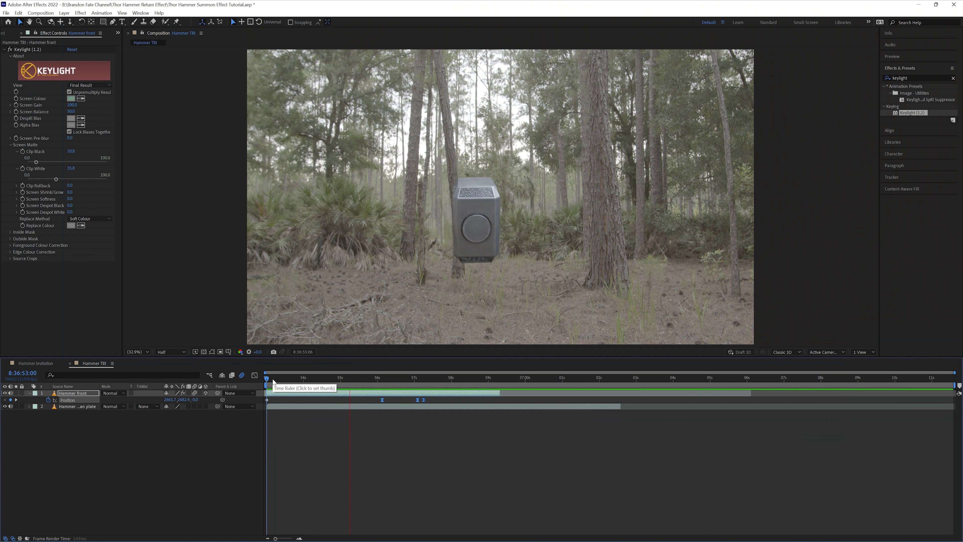
{"action": "key", "text": "space"}
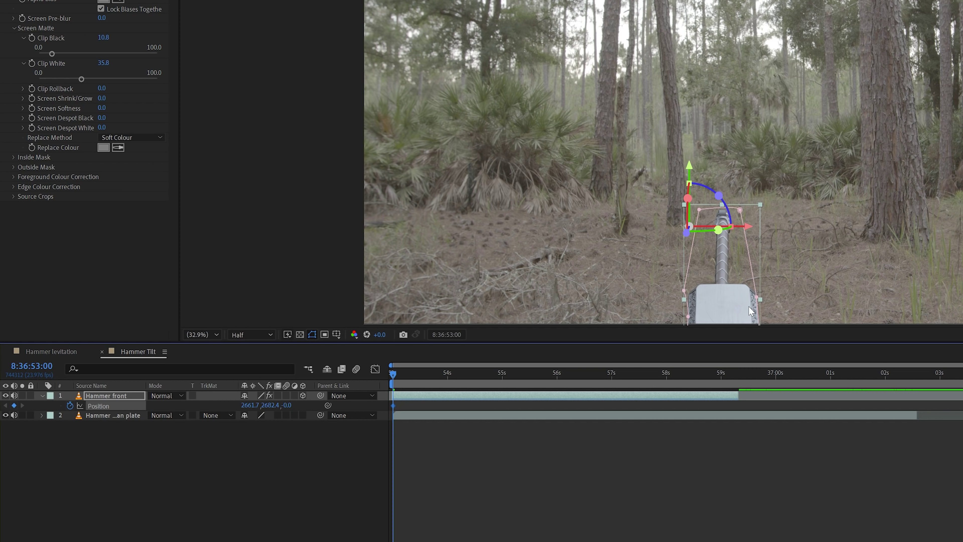
{"action": "left_click_drag", "start_coordinate": [392, 372], "coordinate": [529, 380]}
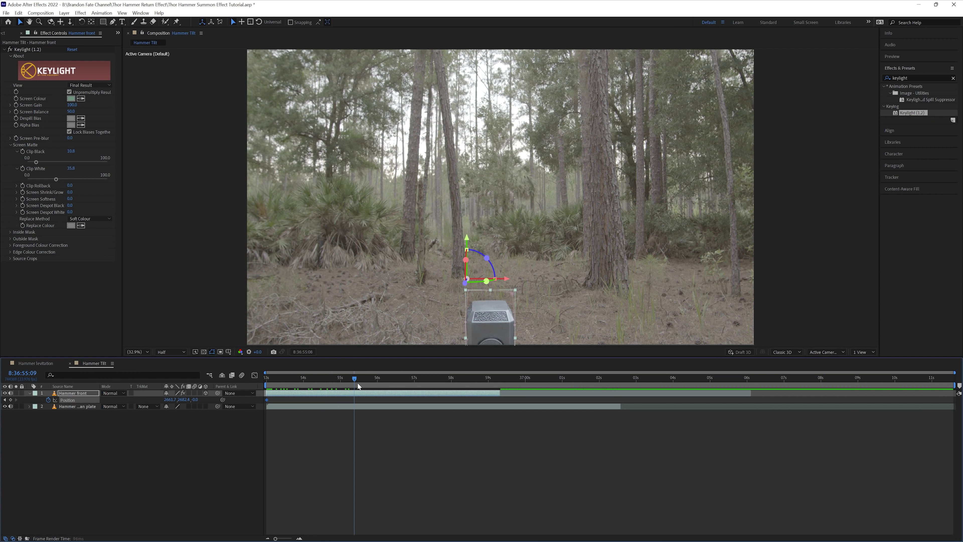
{"action": "left_click_drag", "start_coordinate": [358, 384], "coordinate": [382, 381]}
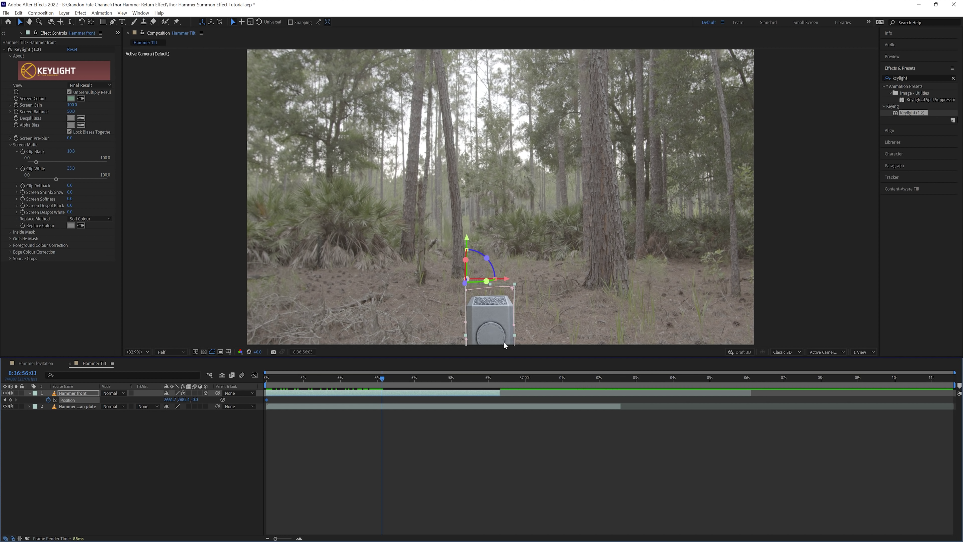
{"action": "left_click_drag", "start_coordinate": [490, 324], "coordinate": [472, 194]}
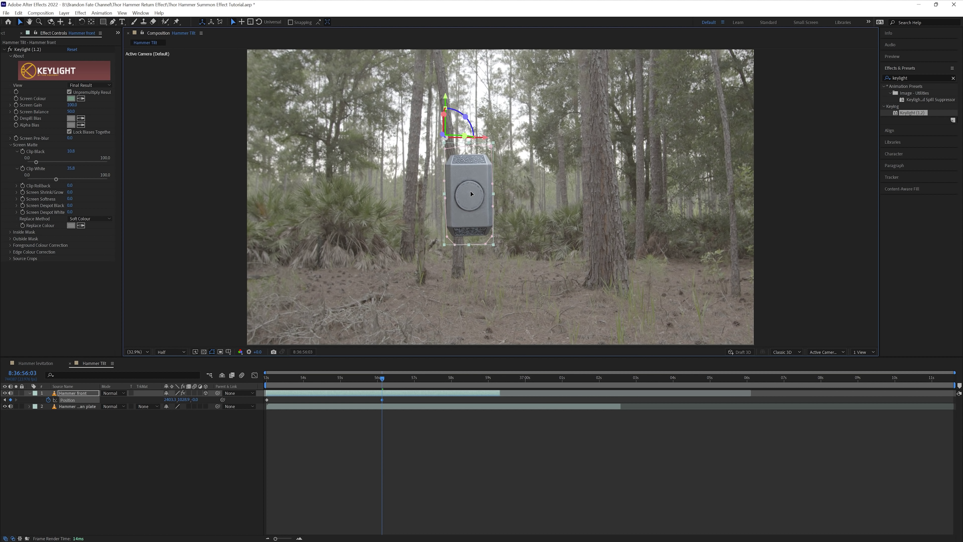
Keyframe a slight Hammer front shift at 8:36:57:02, and four frames further on a depth position that sends it toward the camera
{"action": "left_click_drag", "start_coordinate": [382, 377], "coordinate": [418, 377]}
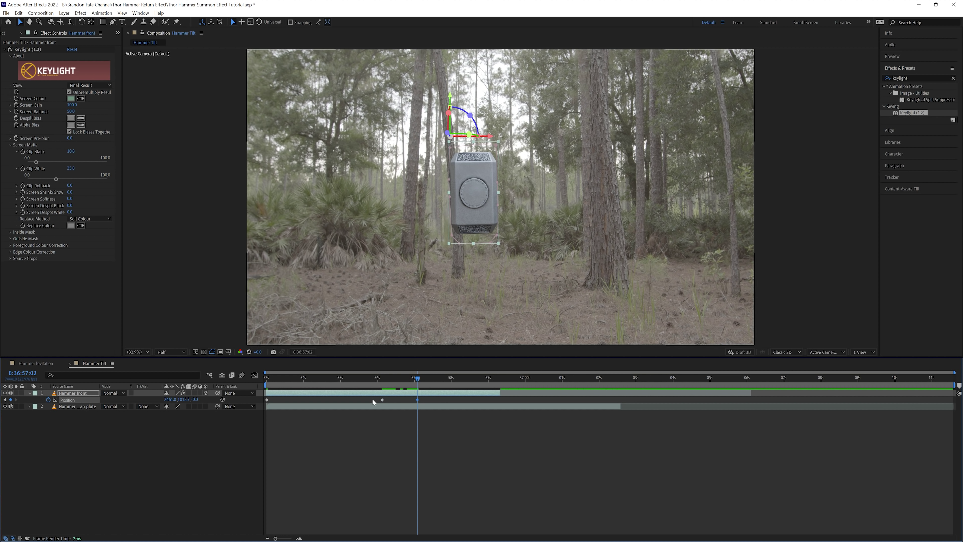
{"action": "key", "text": "Page_Down"}
{"action": "key", "text": "Page_Down"}
{"action": "key", "text": "Page_Down"}
{"action": "key", "text": "Page_Down"}
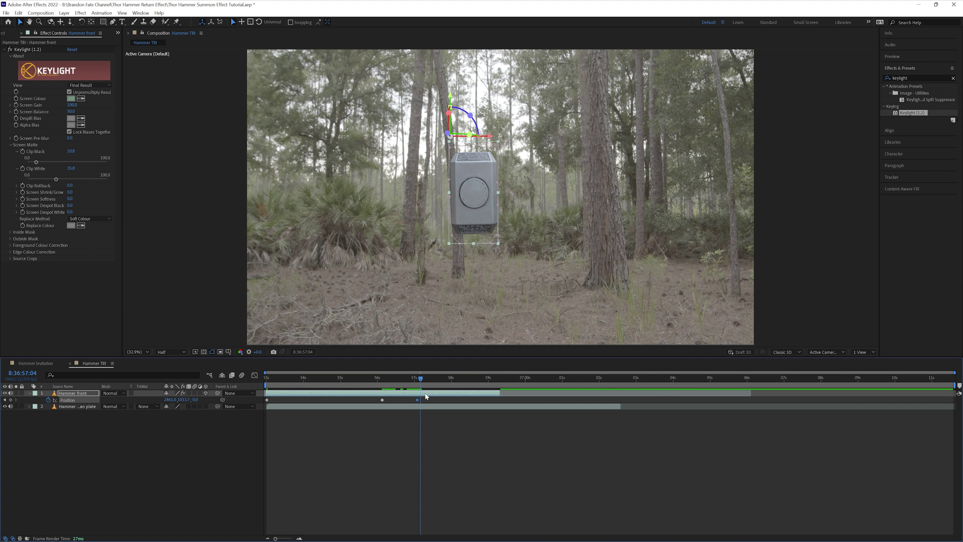
{"action": "left_click_drag", "start_coordinate": [195, 401], "coordinate": [149, 403]}
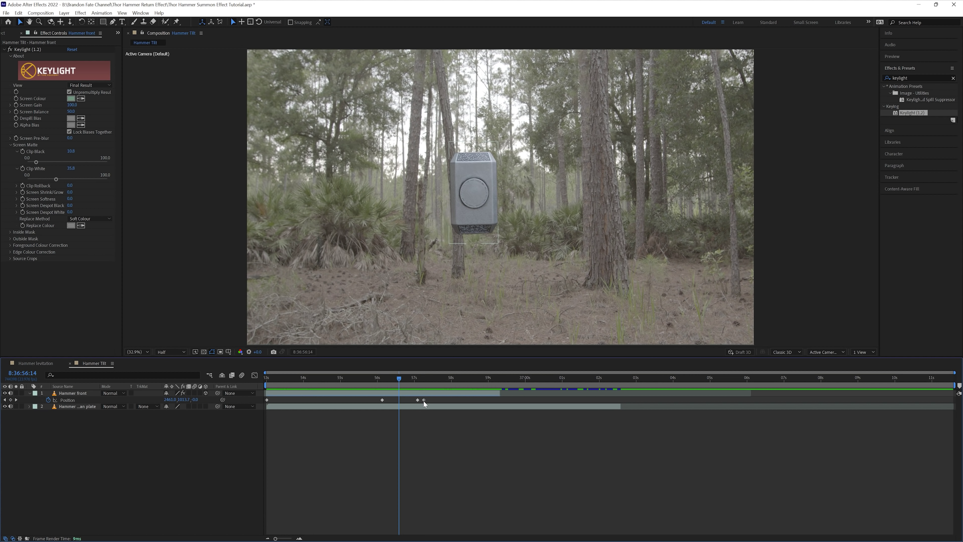
Apply Easy Ease to the last three position keyframes of the Hammer front layer
{"action": "left_click", "coordinate": [424, 400]}
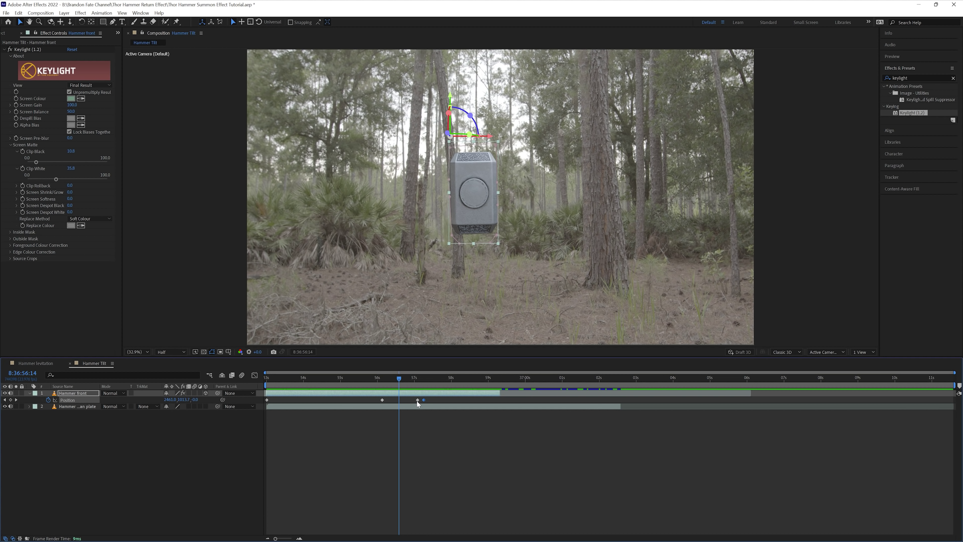
{"action": "key", "text": "F9"}
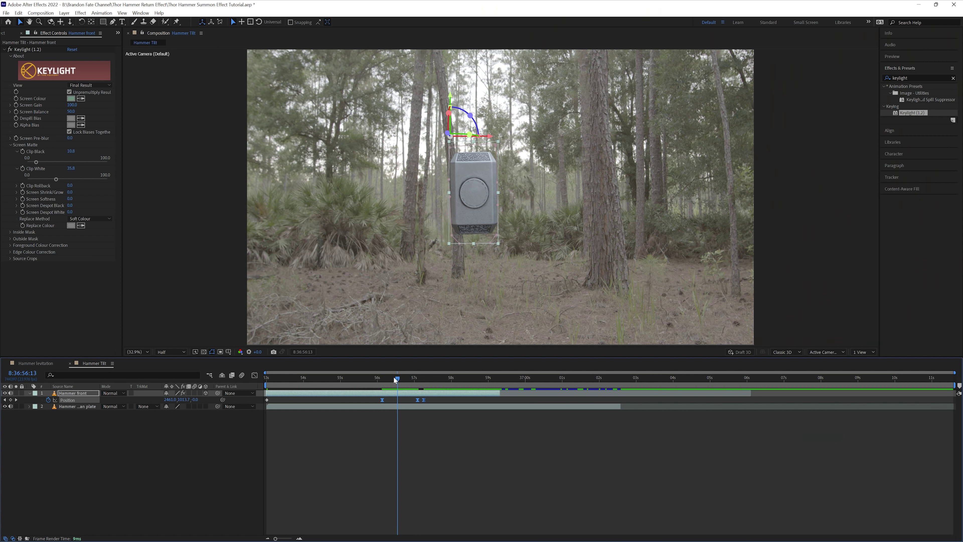
{"action": "key", "text": "Home"}
{"action": "left_click", "coordinate": [286, 395]}
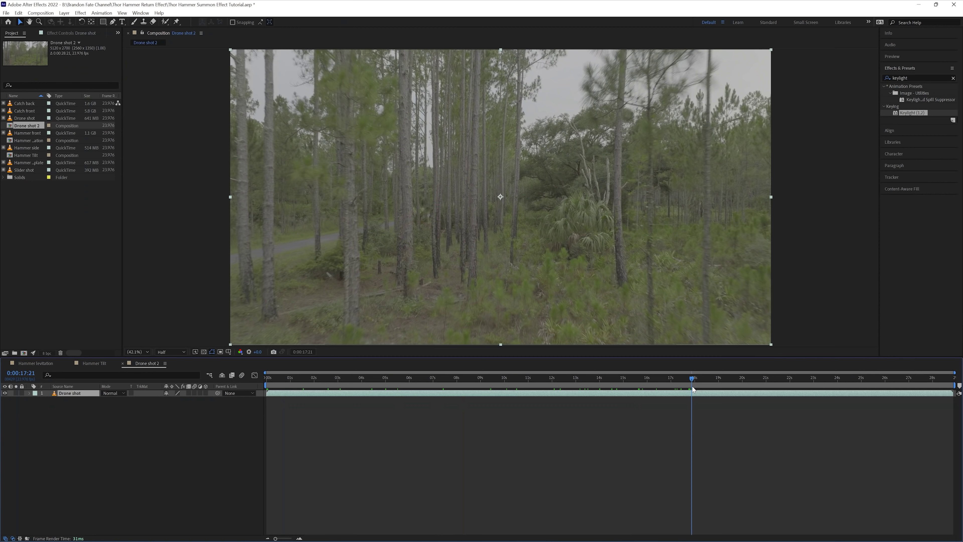
Find the usable part of the drone footage and track the camera on the Drone shot layer
{"action": "left_click_drag", "start_coordinate": [693, 381], "coordinate": [785, 384]}
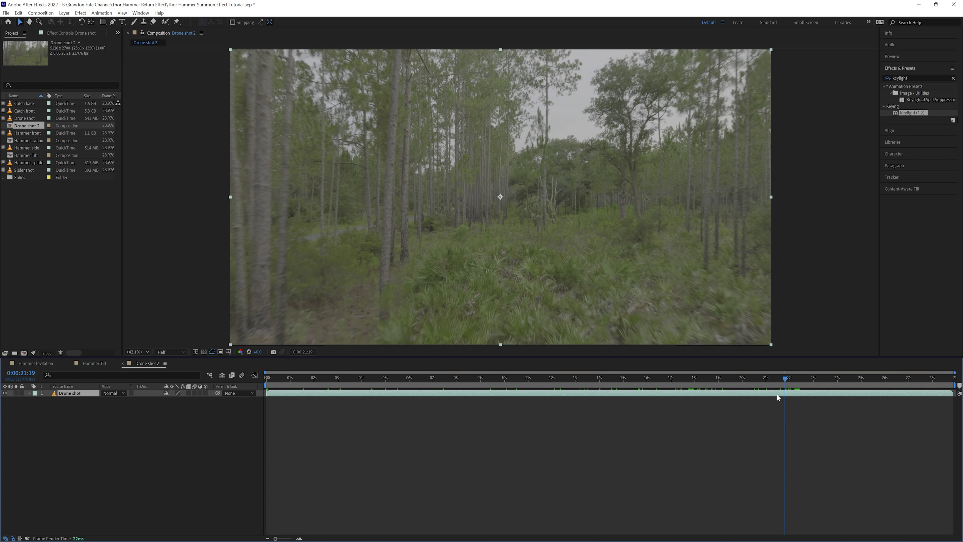
{"action": "right_click", "coordinate": [90, 394]}
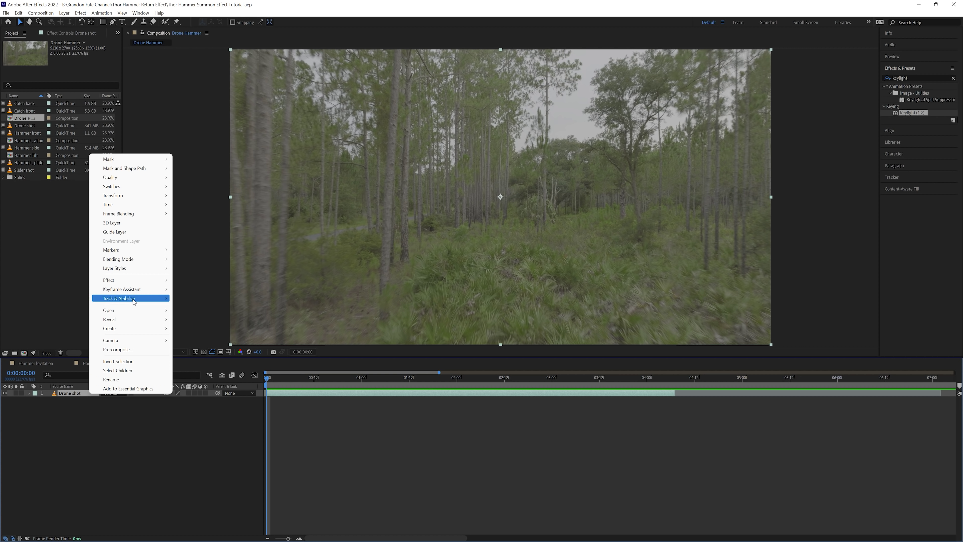
{"action": "mouse_move", "coordinate": [133, 302]}
{"action": "left_click", "coordinate": [194, 297]}
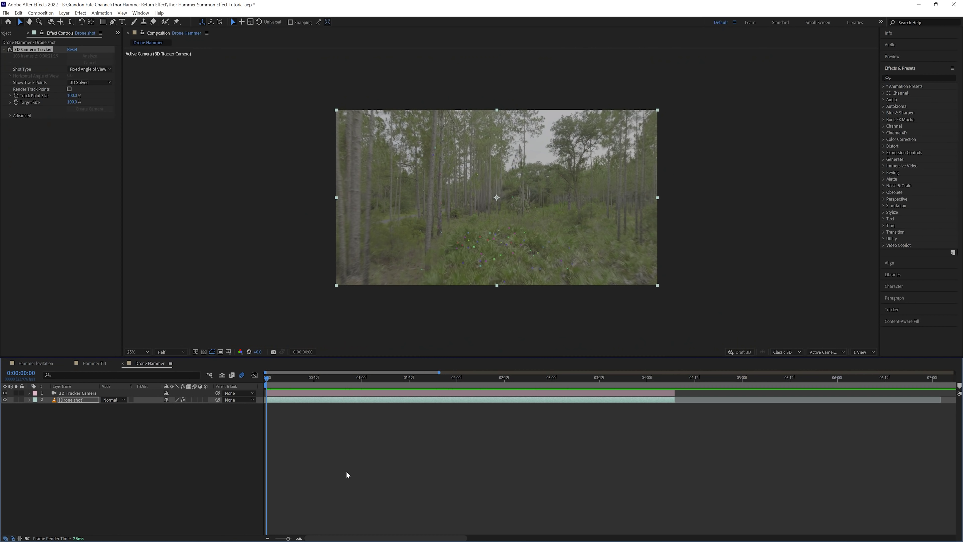
Copy the Hammer front layer from the Hammer Tilt composition into the Drone Hammer composition above the tracker camera
{"action": "left_click", "coordinate": [99, 363]}
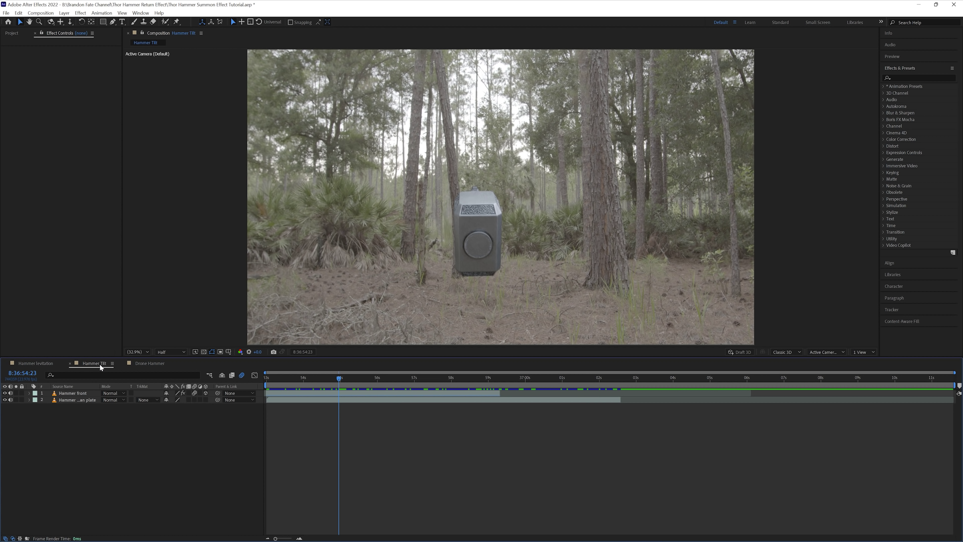
{"action": "left_click", "coordinate": [84, 395]}
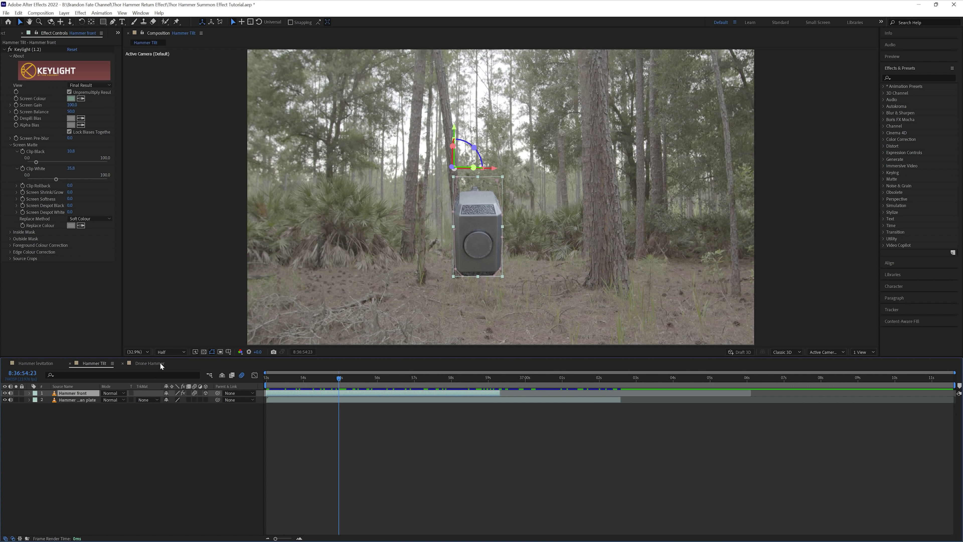
{"action": "left_click", "coordinate": [160, 364]}
{"action": "left_click", "coordinate": [80, 393]}
{"action": "key", "text": "ctrl+v"}
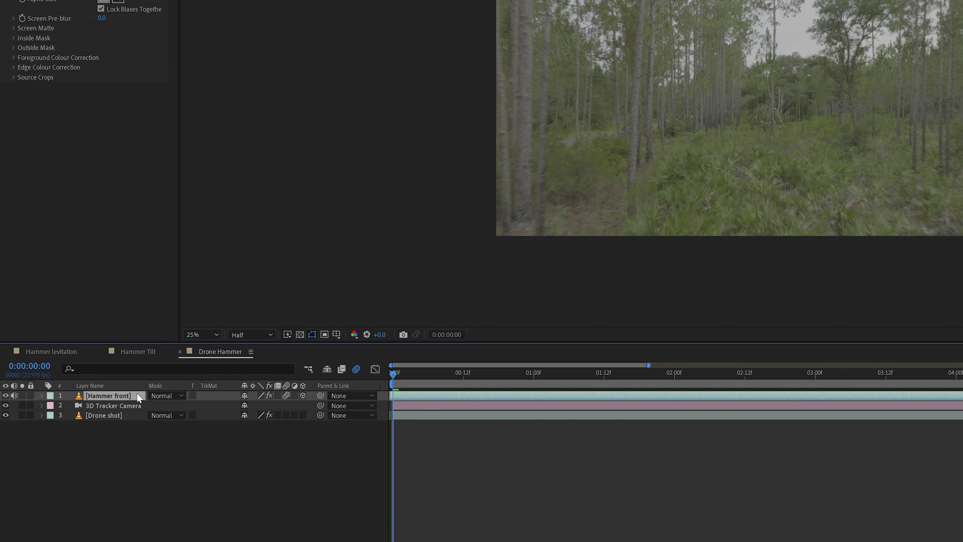
Reveal the Hammer front layer's position and shift the layer earlier in the Drone Hammer composition
{"action": "key", "text": "p"}
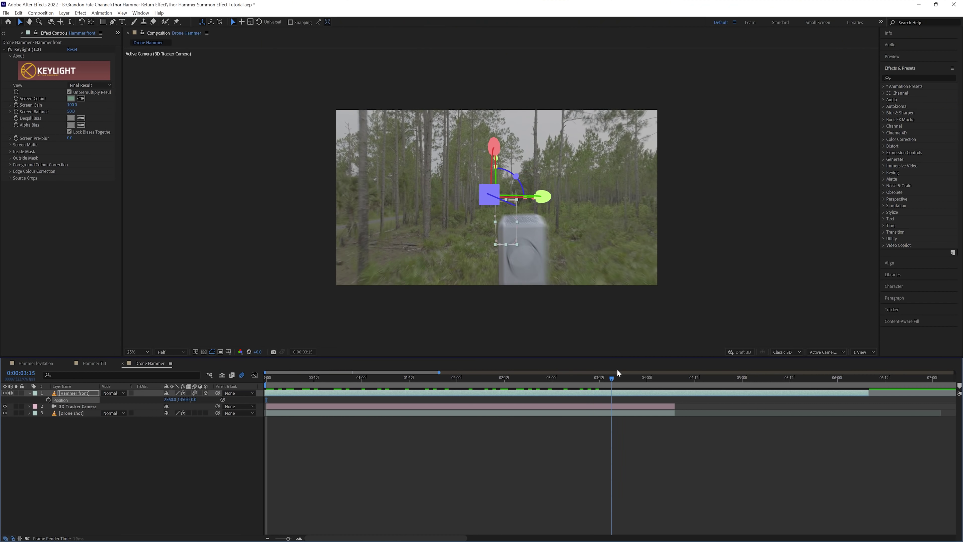
{"action": "mouse_move", "coordinate": [617, 369]}
{"action": "left_mouse_down"}
{"action": "mouse_move", "coordinate": [652, 373]}
{"action": "mouse_move", "coordinate": [574, 380]}
{"action": "mouse_move", "coordinate": [638, 380]}
{"action": "mouse_move", "coordinate": [579, 384]}
{"action": "mouse_move", "coordinate": [608, 385]}
{"action": "left_mouse_up"}
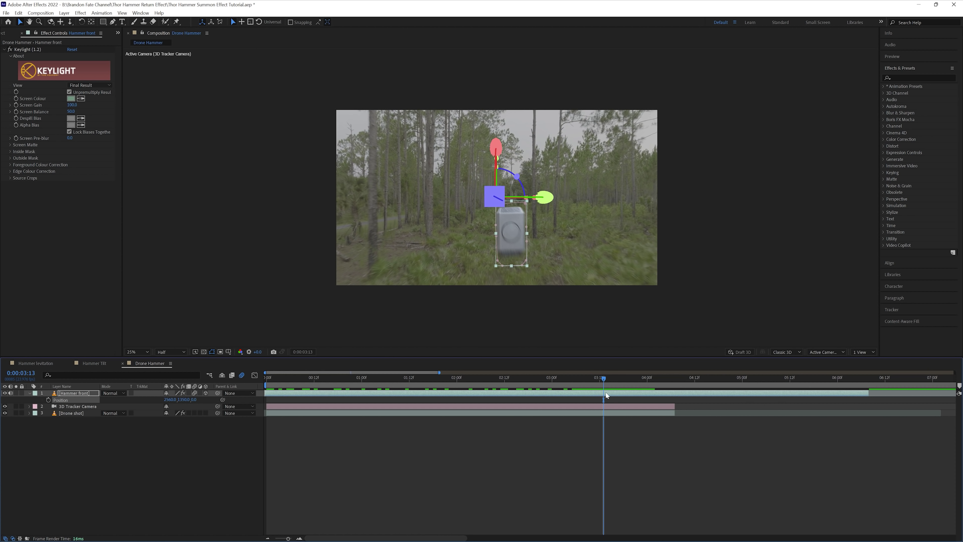
{"action": "left_click_drag", "start_coordinate": [627, 394], "coordinate": [489, 387]}
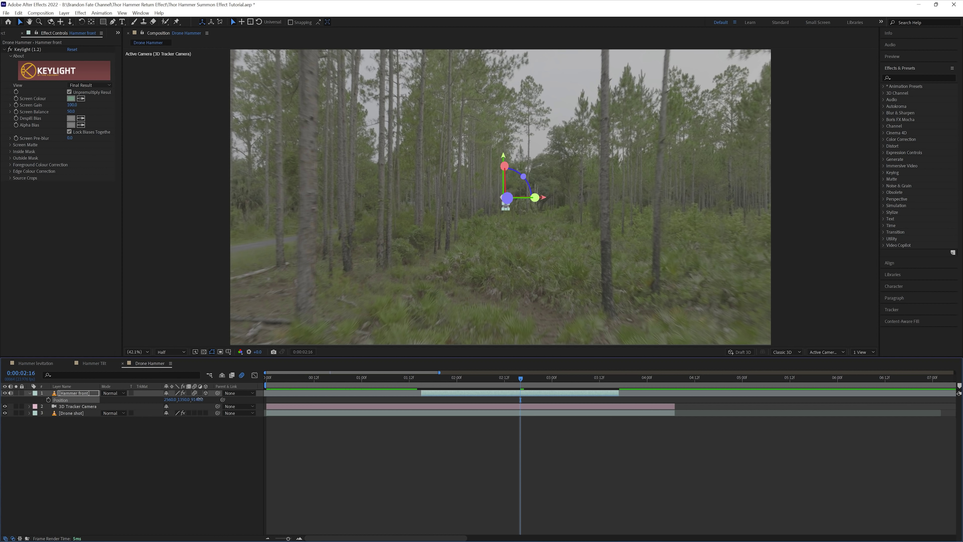
Push the Hammer front layer far into the distance to a depth of 42125 and start position keyframes at 0:00:02:16
{"action": "key", "text": "F2"}
{"action": "mouse_move", "coordinate": [200, 399]}
{"action": "left_mouse_down"}
{"action": "mouse_move", "coordinate": [228, 399]}
{"action": "mouse_move", "coordinate": [202, 400]}
{"action": "mouse_move", "coordinate": [207, 408]}
{"action": "left_mouse_up"}
{"action": "left_click", "coordinate": [505, 202]}
{"action": "scroll", "coordinate": [474, 245], "scroll_direction": "up", "scroll_amount": 3}
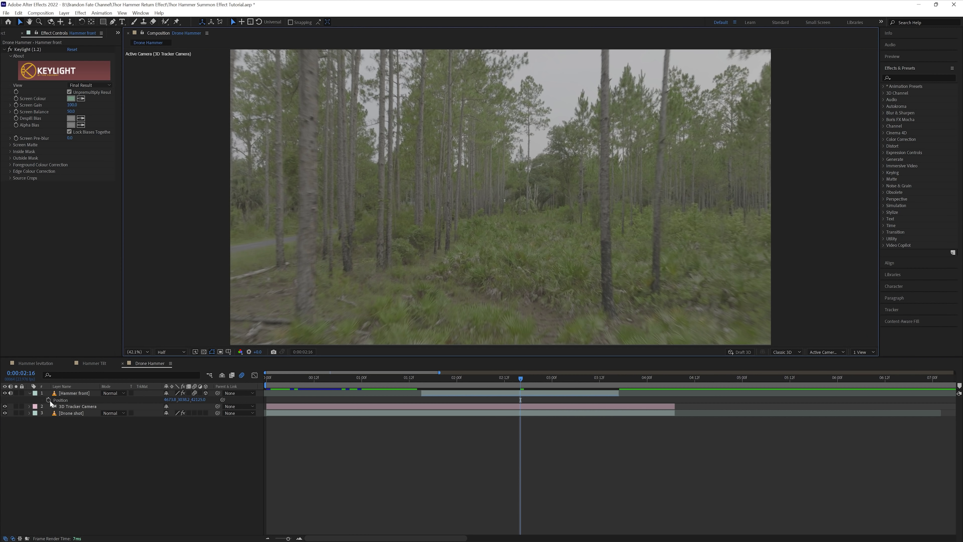
{"action": "left_click", "coordinate": [49, 400]}
At 0:00:03:04, bring the Hammer front layer toward the camera and past it with a second position keyframe
{"action": "key", "text": "space"}
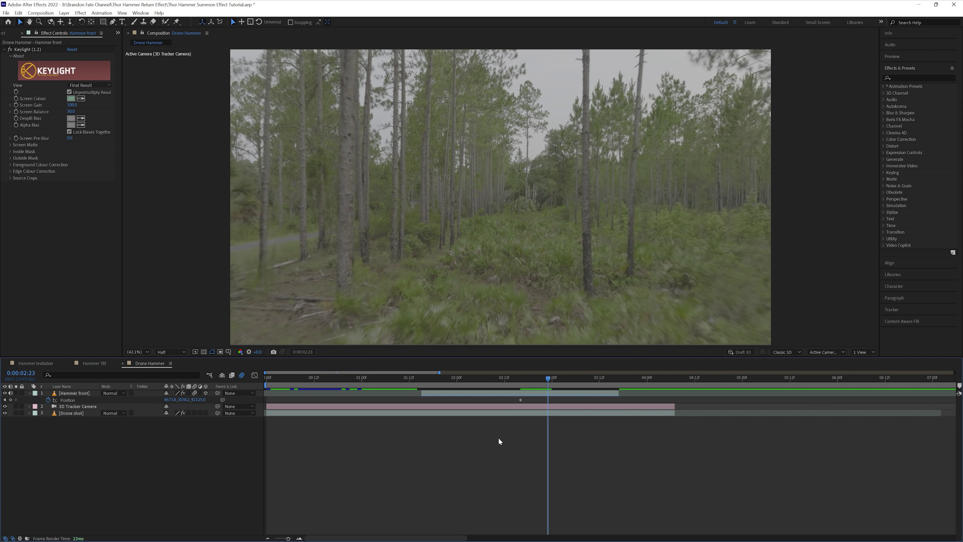
{"action": "left_click_drag", "start_coordinate": [197, 399], "coordinate": [140, 404]}
{"action": "left_click_drag", "start_coordinate": [677, 295], "coordinate": [588, 237]}
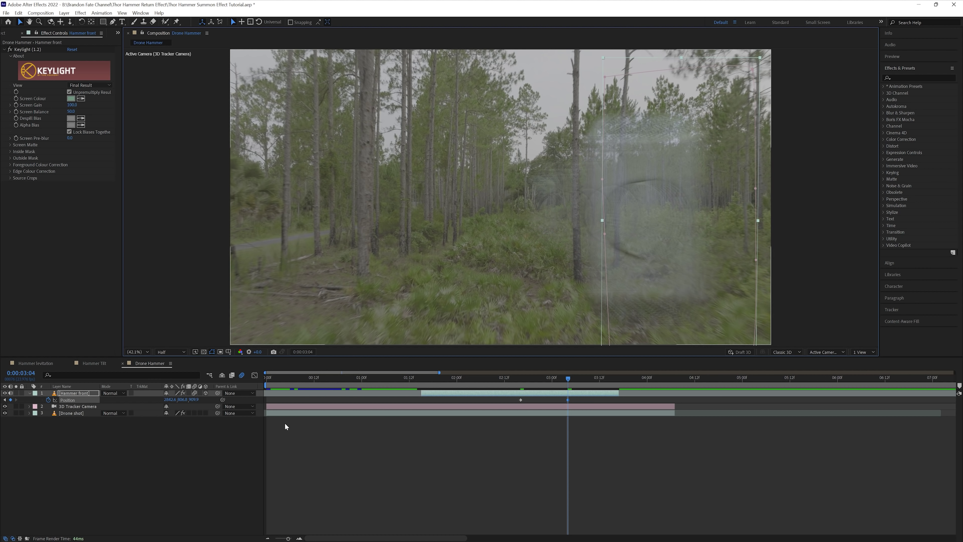
{"action": "left_click_drag", "start_coordinate": [191, 399], "coordinate": [152, 399]}
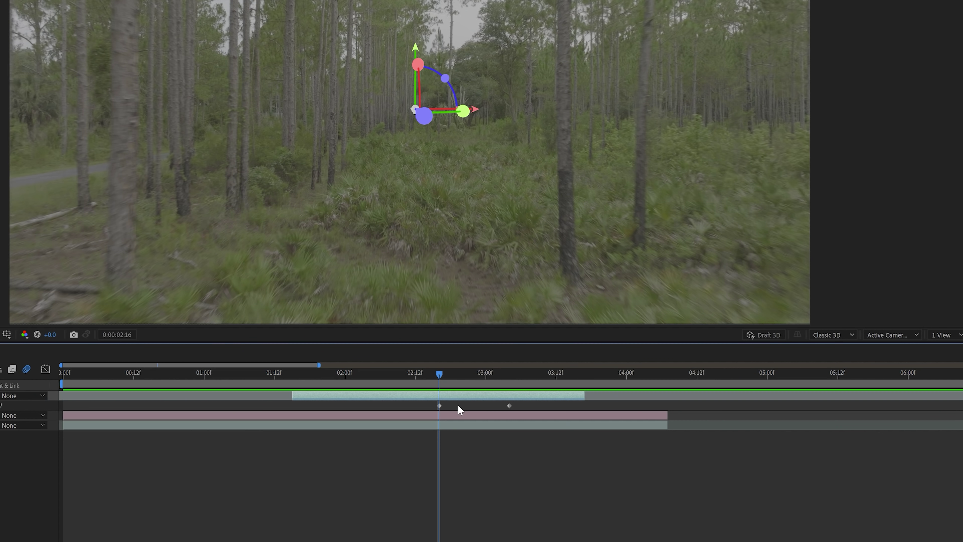
Trim the Hammer front layer to the span between its two position keyframes and preview the flight
{"action": "key", "text": "b"}
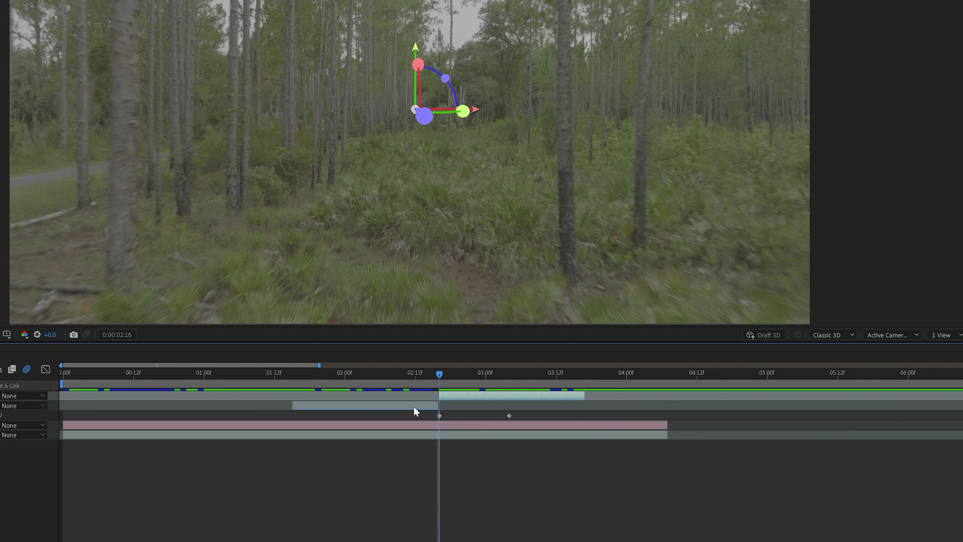
{"action": "left_click_drag", "start_coordinate": [442, 375], "coordinate": [509, 380]}
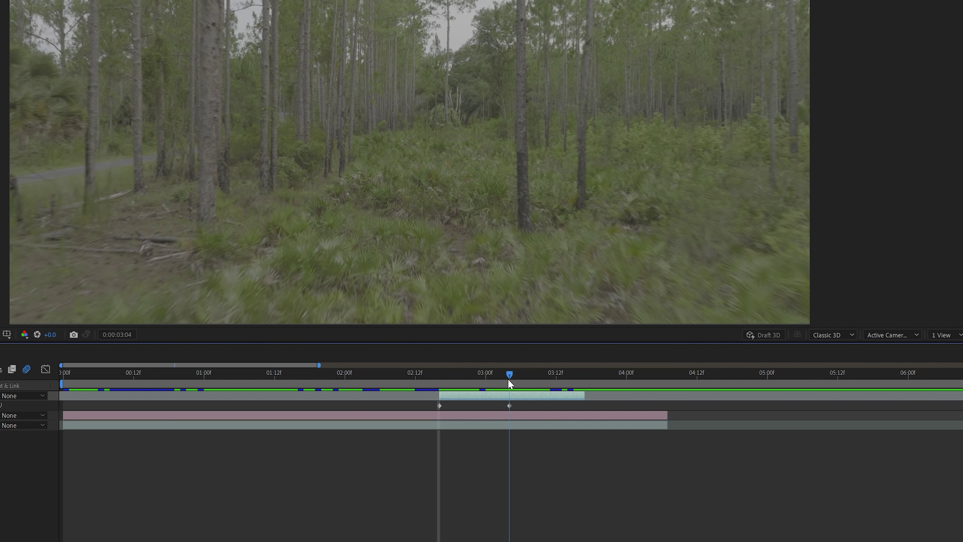
{"action": "left_click_drag", "start_coordinate": [584, 395], "coordinate": [512, 393]}
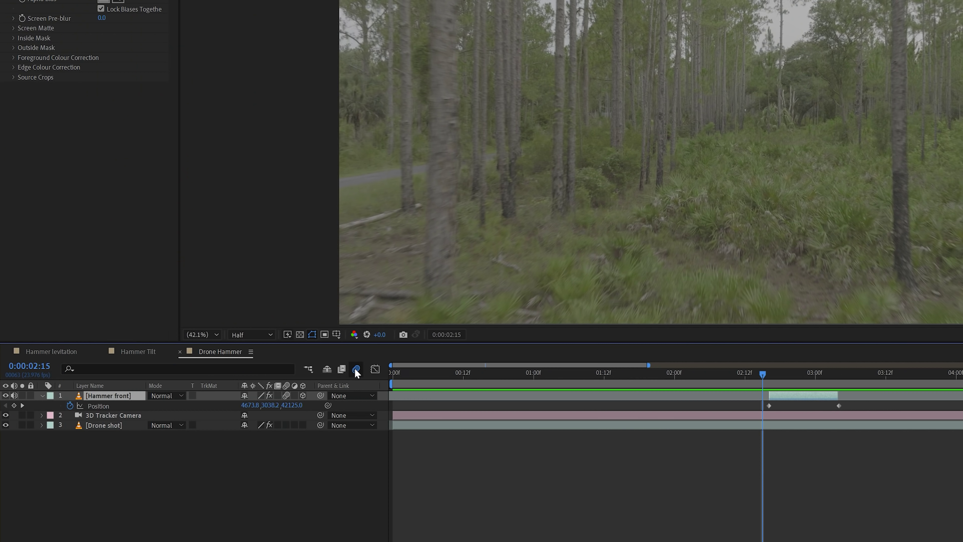
{"action": "left_click", "coordinate": [645, 374]}
{"action": "key", "text": "space"}
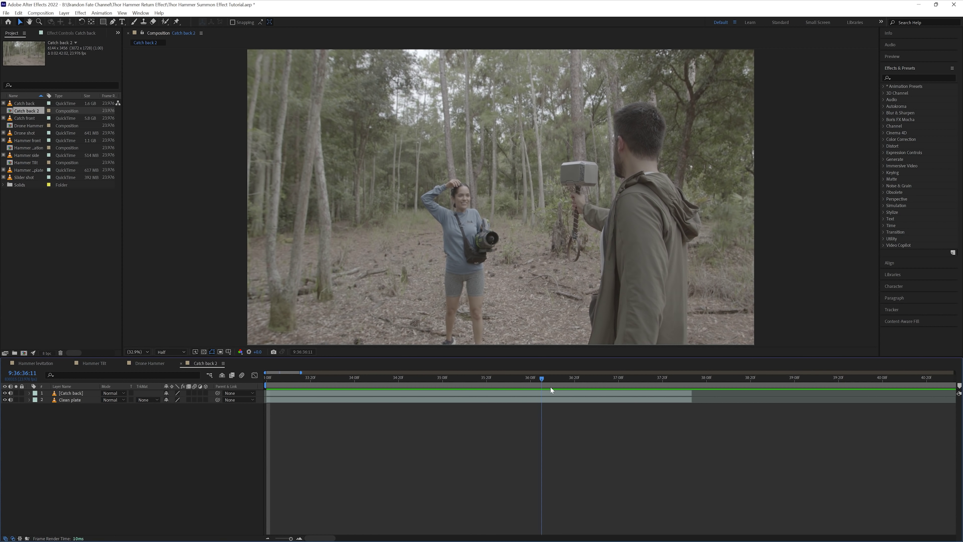
At 9:36:34:13, mask the Catch back layer around the man and the thrown hammer, hiding the woman
{"action": "left_click_drag", "start_coordinate": [550, 386], "coordinate": [355, 381]}
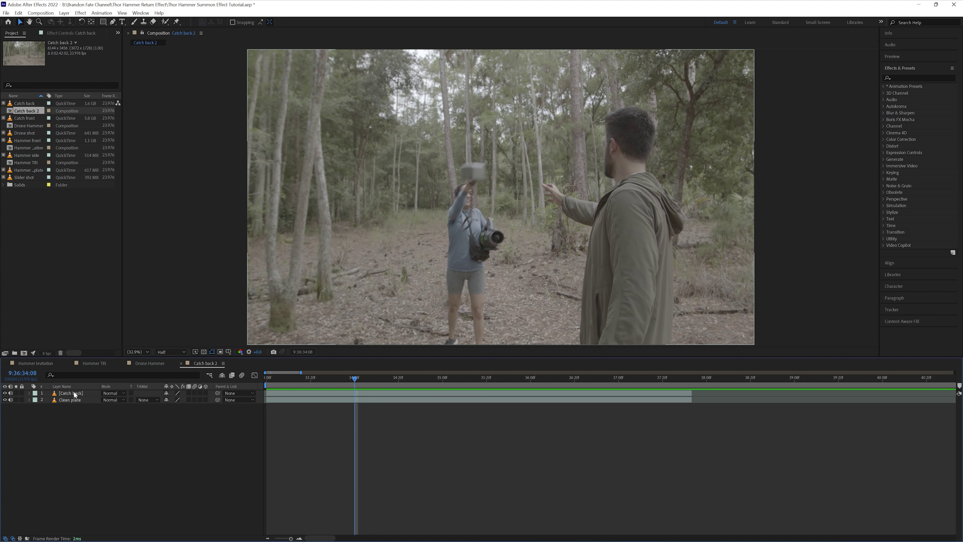
{"action": "left_click", "coordinate": [4, 393]}
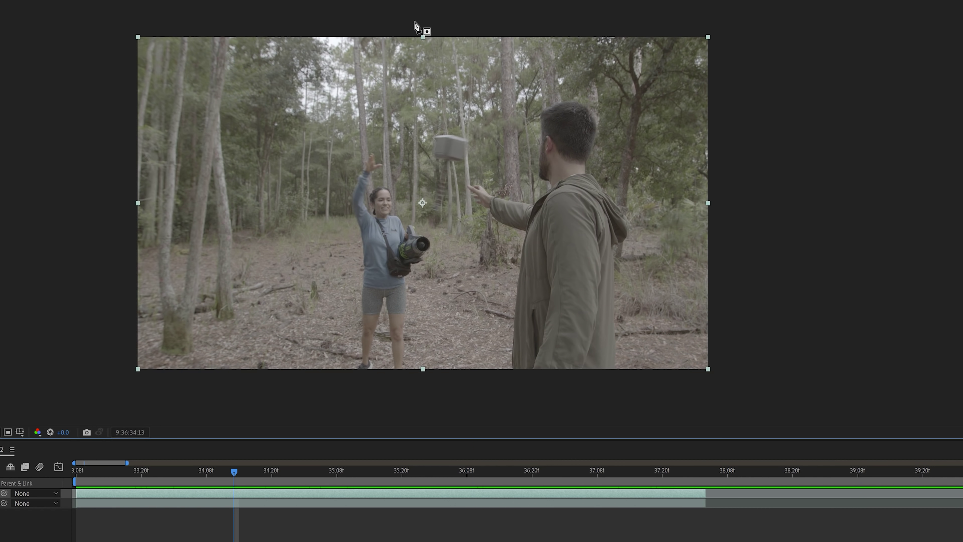
{"action": "left_click_drag", "start_coordinate": [415, 21], "coordinate": [435, 309]}
{"action": "left_click", "coordinate": [438, 382]}
{"action": "left_click", "coordinate": [739, 380]}
{"action": "left_click", "coordinate": [739, 19]}
{"action": "left_click", "coordinate": [414, 22]}
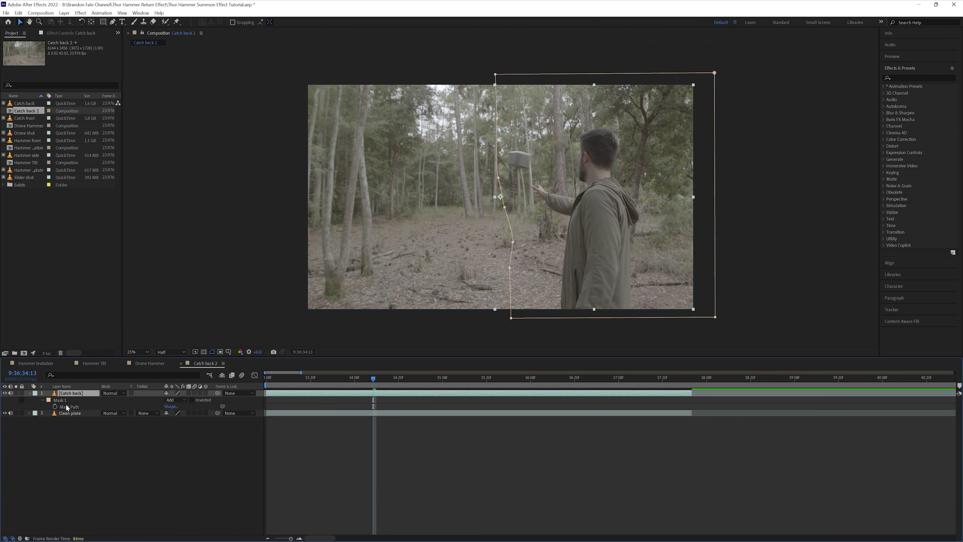
Keyframe the Catch back mask path at 9:36:34:13 and pull its inner edge toward the man's hand at 9:36:34:12 to exclude the hammer
{"action": "left_click", "coordinate": [55, 406]}
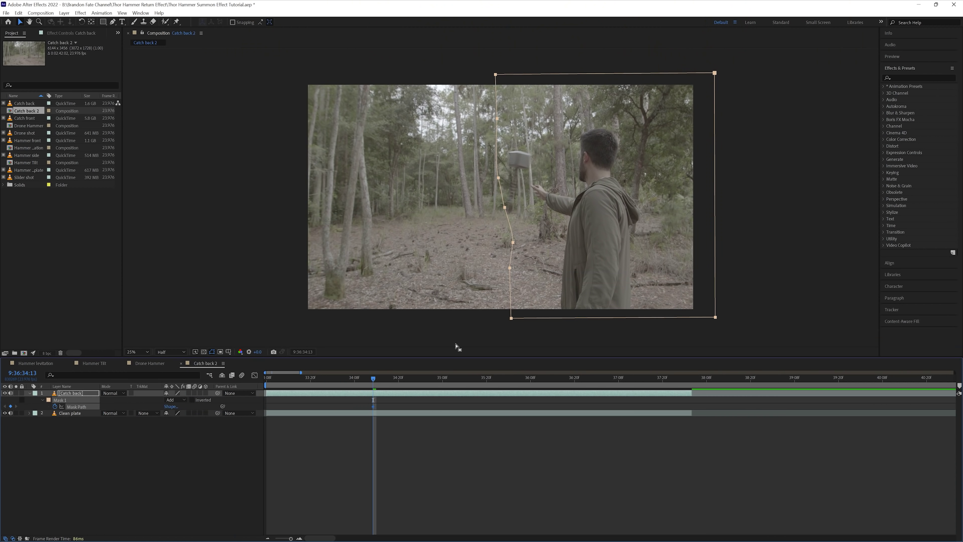
{"action": "key", "text": "period"}
{"action": "key", "text": "Page_Up"}
{"action": "left_click_drag", "start_coordinate": [509, 217], "coordinate": [531, 213]}
{"action": "key", "text": "comma"}
{"action": "left_click_drag", "start_coordinate": [499, 177], "coordinate": [526, 173]}
{"action": "left_click_drag", "start_coordinate": [497, 121], "coordinate": [532, 119]}
{"action": "left_click_drag", "start_coordinate": [523, 158], "coordinate": [525, 158]}
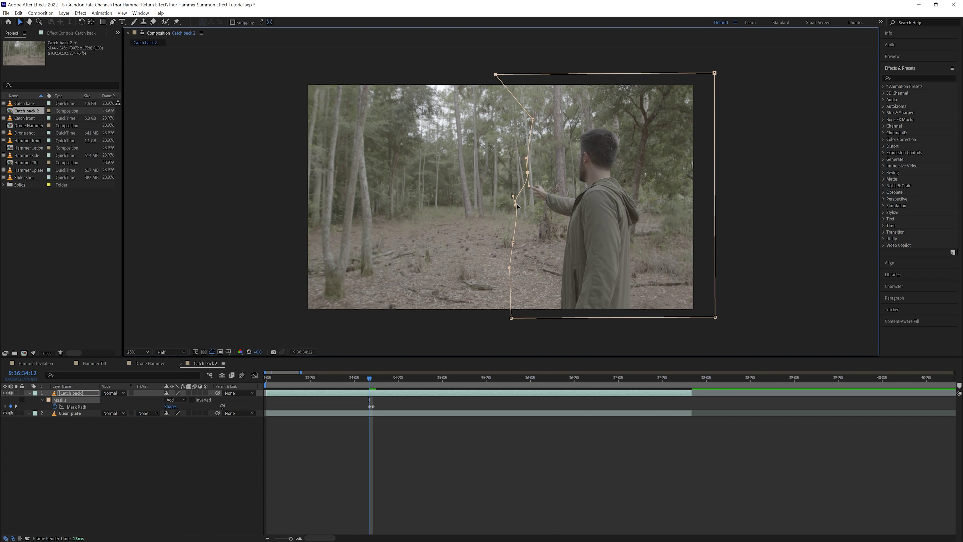
{"action": "left_click", "coordinate": [471, 428]}
Preview the masked catch shot from its beginning and save the project
{"action": "left_click_drag", "start_coordinate": [369, 378], "coordinate": [306, 380]}
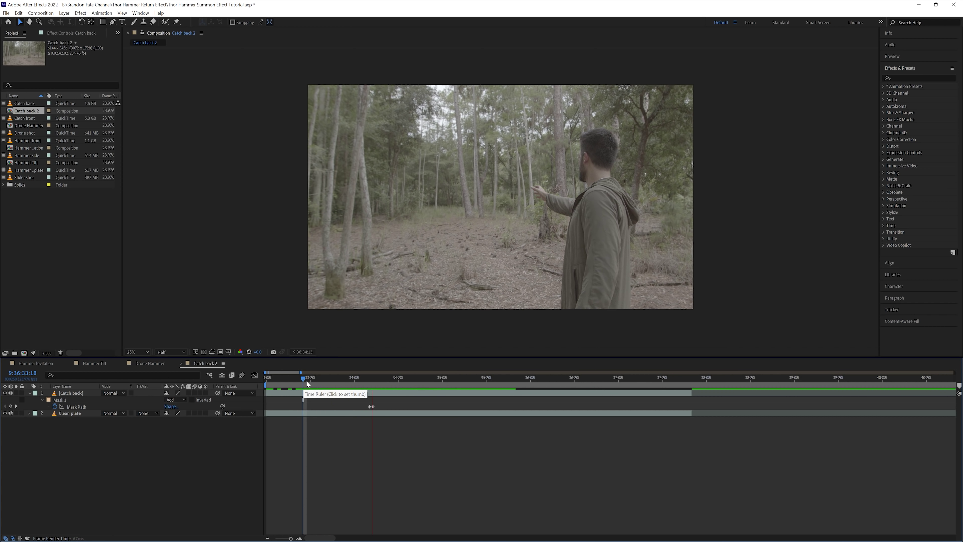
{"action": "left_click", "coordinate": [310, 379]}
{"action": "key", "text": "ctrl+s"}
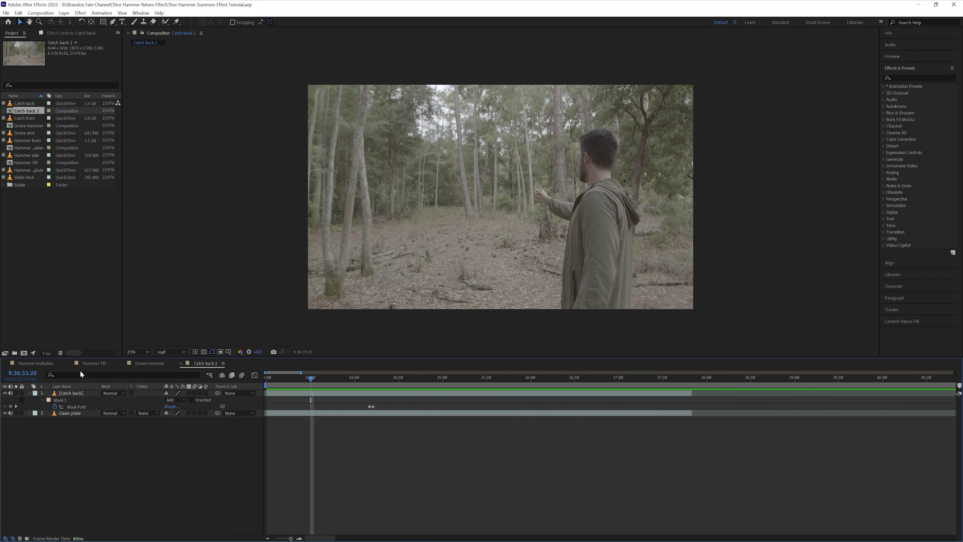
Copy the Hammer side layer from the Hammer levitation composition into Catch back 2 above the Catch back layer
{"action": "left_click", "coordinate": [36, 362]}
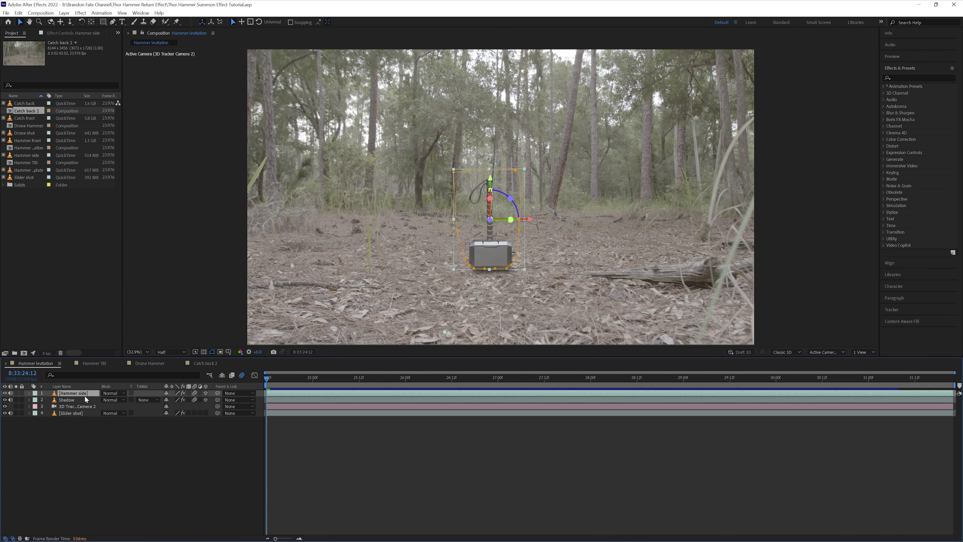
{"action": "left_click", "coordinate": [206, 363]}
{"action": "left_click", "coordinate": [290, 377]}
{"action": "left_click", "coordinate": [287, 376]}
{"action": "key", "text": "ctrl+v"}
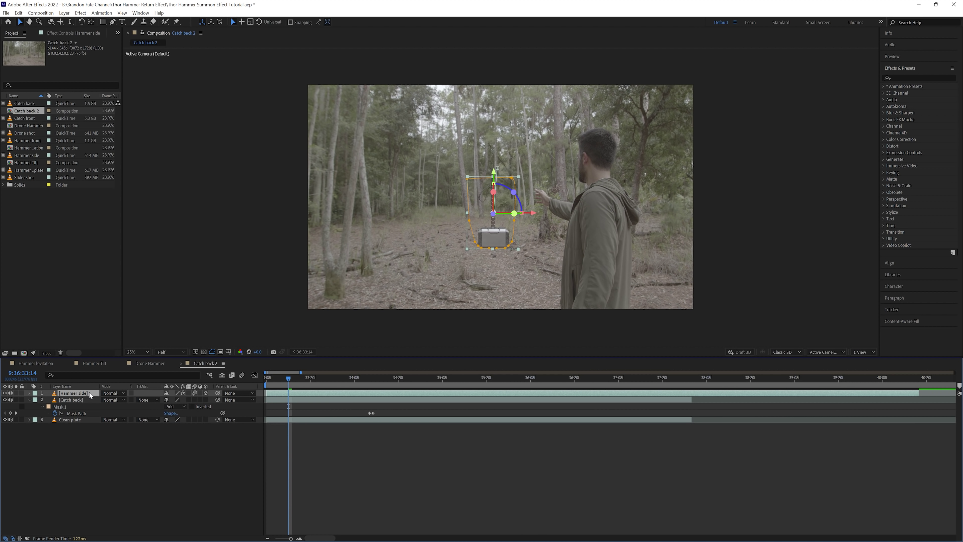
Reset the Hammer side layer's position and Z rotation and remove their keyframes
{"action": "left_click_drag", "start_coordinate": [288, 378], "coordinate": [284, 378]}
{"action": "key", "text": "r"}
{"action": "key", "text": "shift+p"}
{"action": "right_click", "coordinate": [78, 400]}
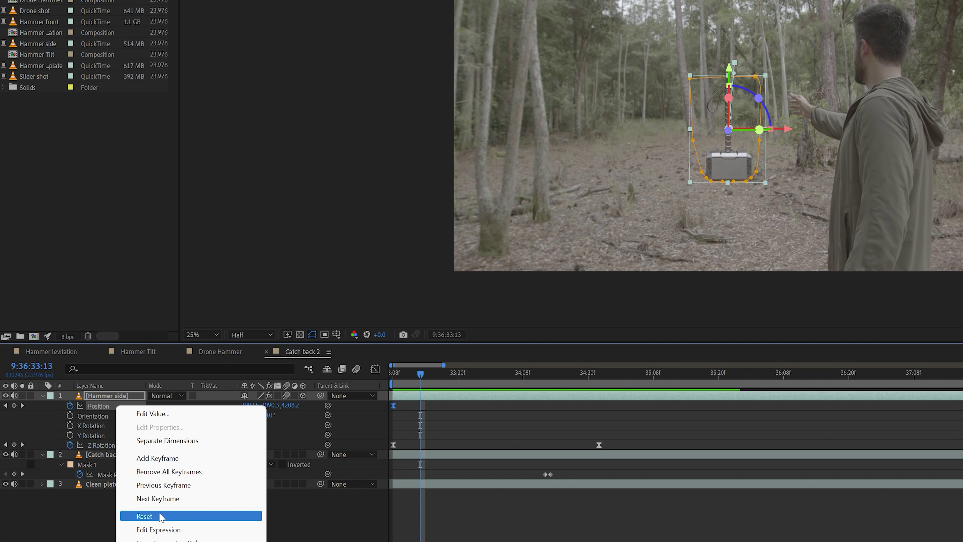
{"action": "left_click", "coordinate": [109, 474]}
{"action": "left_click", "coordinate": [115, 444]}
{"action": "right_click", "coordinate": [126, 447]}
{"action": "left_click", "coordinate": [159, 367]}
{"action": "left_click", "coordinate": [70, 405]}
{"action": "left_click", "coordinate": [70, 445]}
At 9:36:34:13, rotate the Hammer side layer upside down and move it near the thrown hammer
{"action": "left_click_drag", "start_coordinate": [420, 374], "coordinate": [385, 375]}
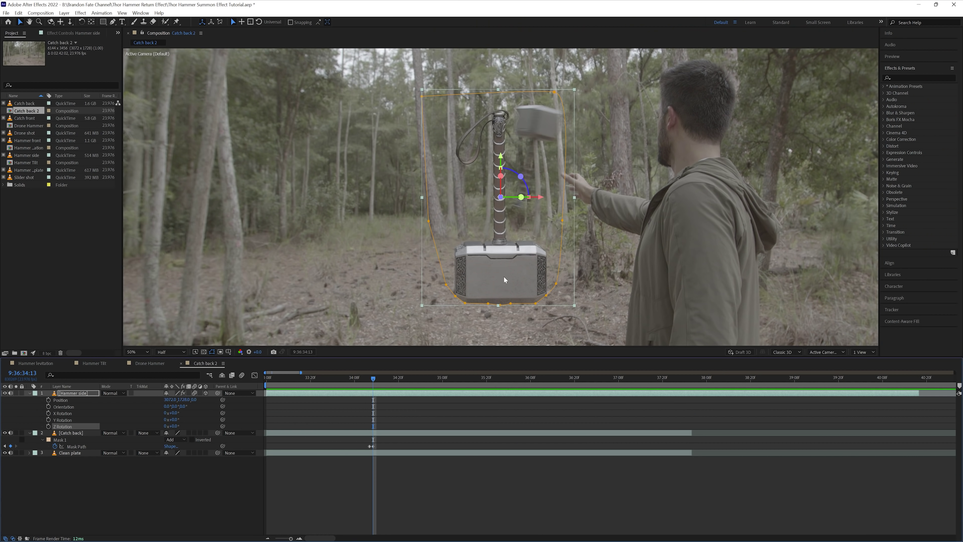
{"action": "left_click_drag", "start_coordinate": [175, 425], "coordinate": [249, 425]}
{"action": "left_click_drag", "start_coordinate": [359, 127], "coordinate": [352, 176]}
{"action": "left_click_drag", "start_coordinate": [466, 152], "coordinate": [466, 167]}
Scale the Hammer side layer to 55% and line it up over the thrown hammer beside the man's hand
{"action": "key", "text": "s"}
{"action": "left_click_drag", "start_coordinate": [198, 399], "coordinate": [188, 399]}
{"action": "left_click_drag", "start_coordinate": [453, 173], "coordinate": [506, 160]}
{"action": "left_click_drag", "start_coordinate": [188, 399], "coordinate": [185, 399]}
{"action": "left_click_drag", "start_coordinate": [508, 165], "coordinate": [516, 168]}
{"action": "left_click_drag", "start_coordinate": [188, 399], "coordinate": [185, 400]}
{"action": "left_click_drag", "start_coordinate": [514, 167], "coordinate": [524, 164]}
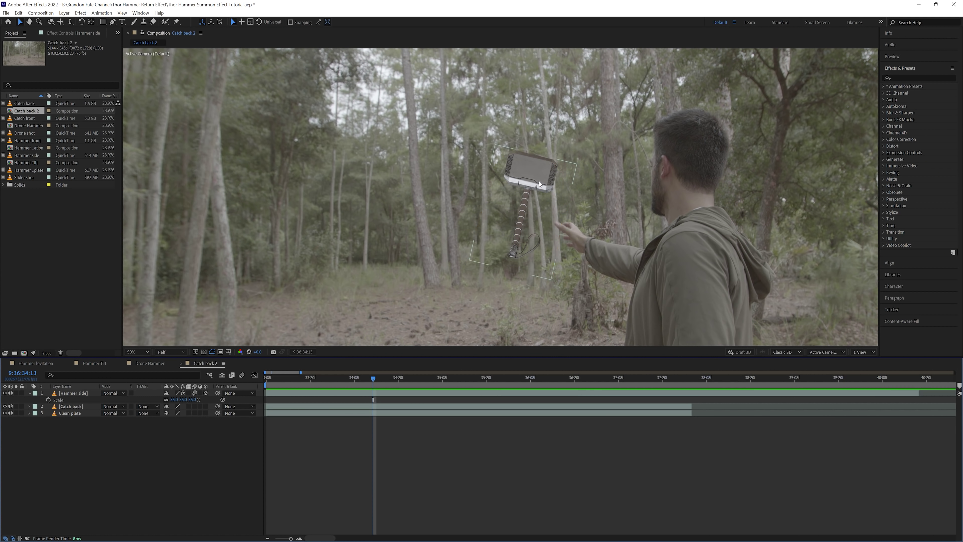
Scale the Hammer side layer to 46% and move it away from the thrown hammer, deeper among the trees
{"action": "left_click_drag", "start_coordinate": [529, 171], "coordinate": [458, 152]}
{"action": "left_click_drag", "start_coordinate": [192, 399], "coordinate": [189, 400]}
{"action": "left_click", "coordinate": [461, 162]}
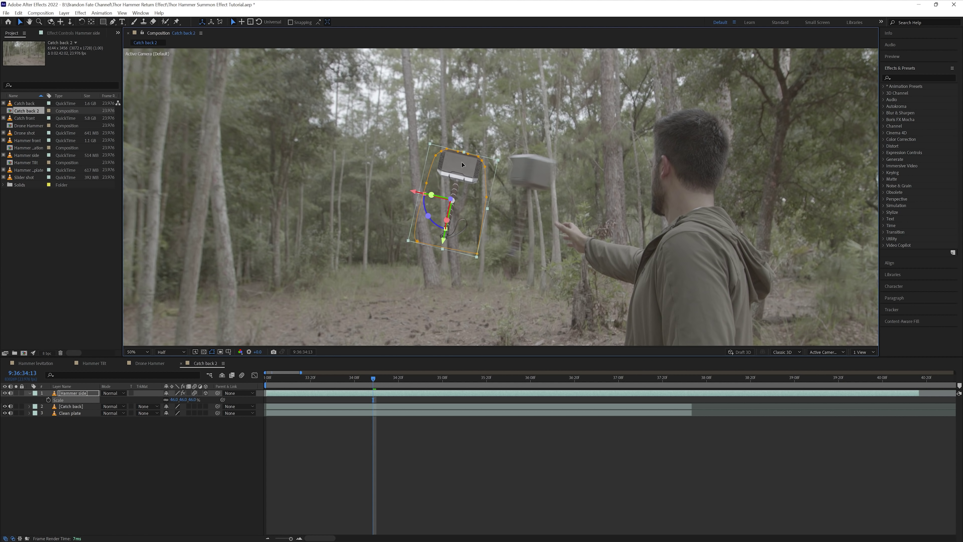
Split the Hammer side layer at 9:36:34:13 and delete the part after that frame
{"action": "key", "text": "ctrl+shift+d"}
{"action": "left_click", "coordinate": [385, 393]}
{"action": "key", "text": "Delete"}
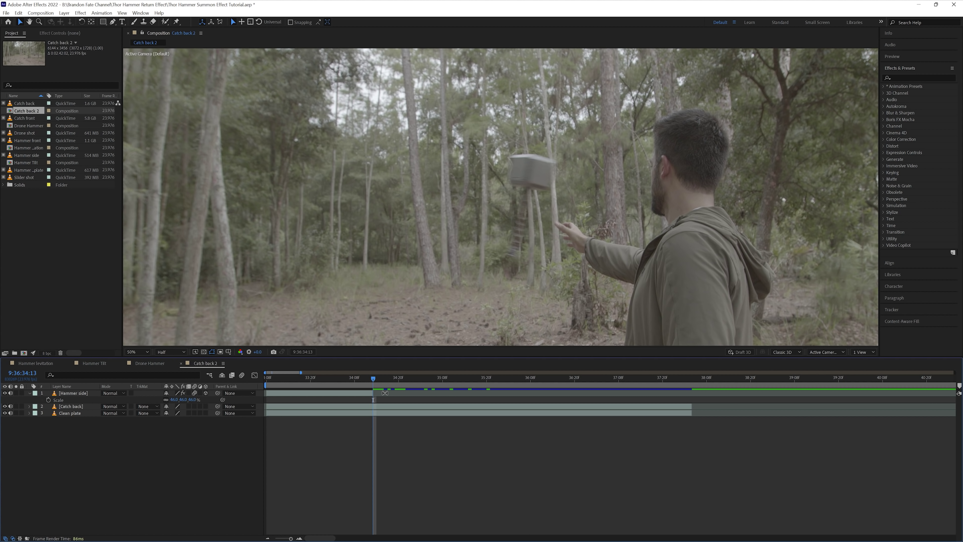
{"action": "key", "text": "ctrl+z"}
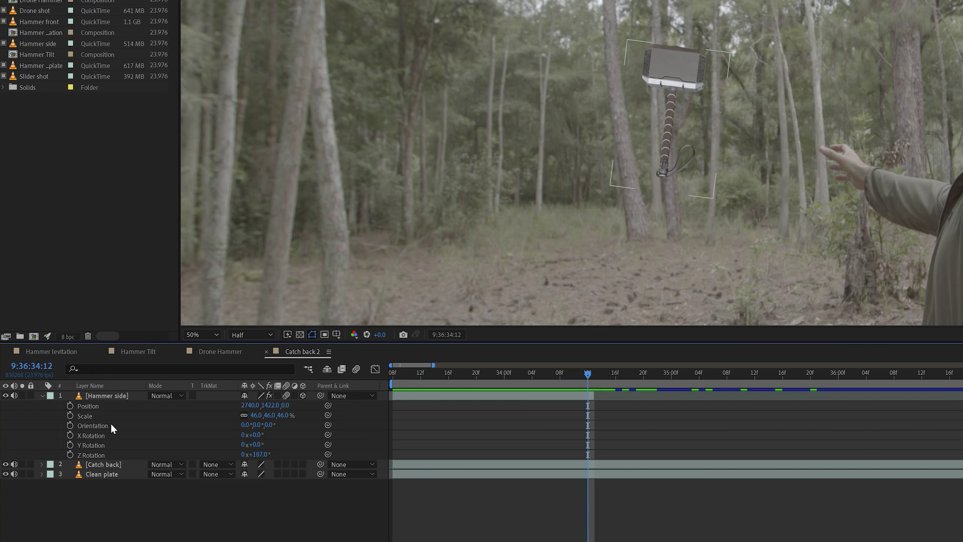
Start Position and Z Rotation keyframes on the Hammer side layer at 9:36:34:12
{"action": "left_click", "coordinate": [70, 406]}
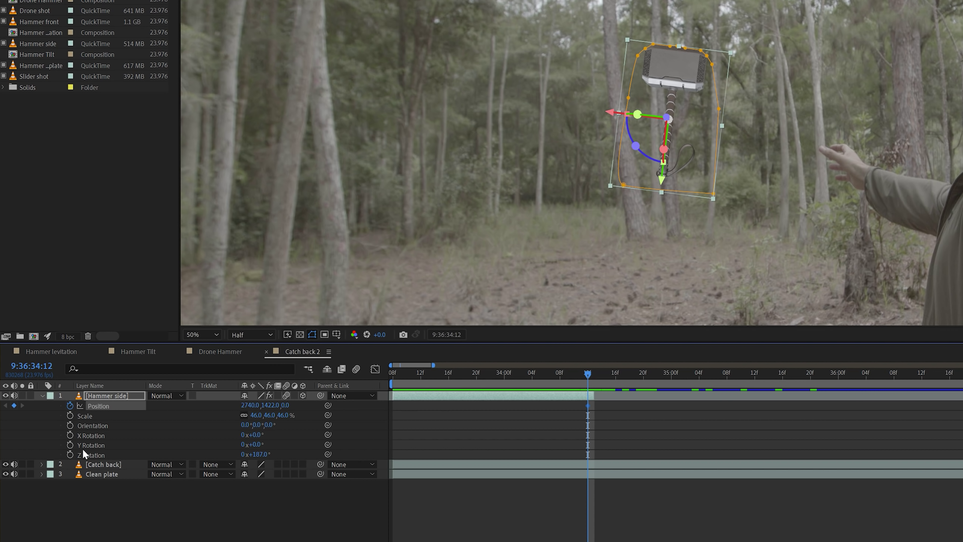
{"action": "left_click", "coordinate": [70, 454]}
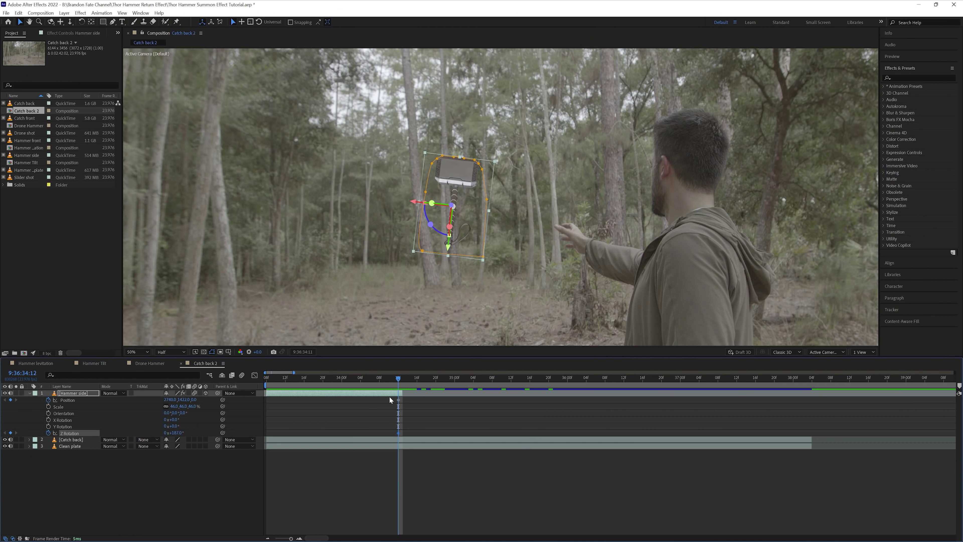
Go back eight frames to 9:36:34:04, split the Hammer side layer there and delete the earlier part
{"action": "key", "text": "Page_Up"}
{"action": "key", "text": "Page_Up"}
{"action": "key", "text": "Page_Up"}
{"action": "key", "text": "Page_Up"}
{"action": "key", "text": "Page_Up"}
{"action": "key", "text": "Page_Up"}
{"action": "key", "text": "Page_Up"}
{"action": "key", "text": "Page_Up"}
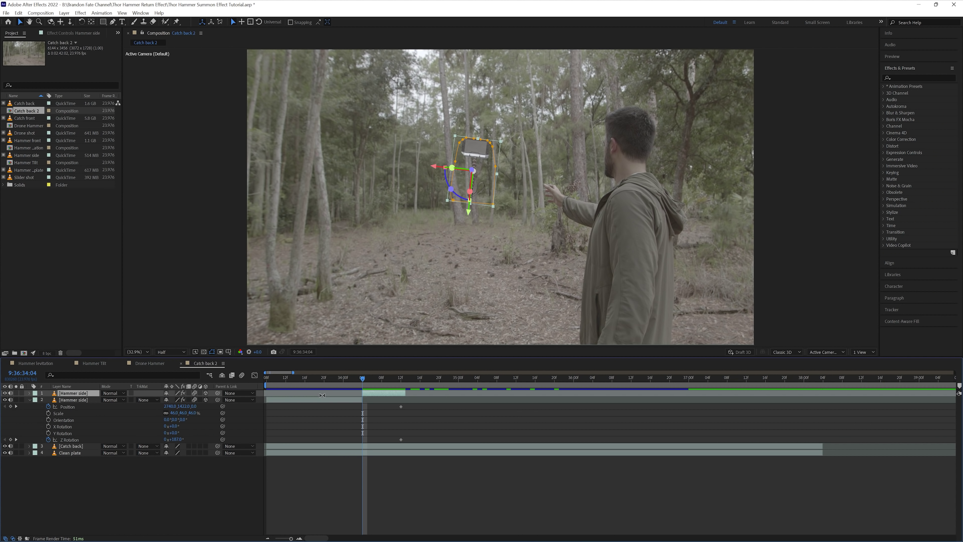
{"action": "left_click", "coordinate": [318, 400]}
{"action": "key", "text": "Delete"}
At 9:36:34:04, keyframe the hammer's starting position by pushing it far back in Z and realigning it in the distant trees
{"action": "left_click_drag", "start_coordinate": [193, 400], "coordinate": [628, 399]}
{"action": "scroll", "coordinate": [413, 206], "scroll_direction": "up", "scroll_amount": 2}
{"action": "left_click", "coordinate": [476, 169]}
{"action": "left_click_drag", "start_coordinate": [475, 167], "coordinate": [357, 179]}
{"action": "left_click_drag", "start_coordinate": [196, 400], "coordinate": [752, 399]}
{"action": "scroll", "coordinate": [354, 208], "scroll_direction": "up", "scroll_amount": 1}
{"action": "left_click_drag", "start_coordinate": [329, 178], "coordinate": [403, 205]}
Set the hammer's starting Z rotation to 184° and play back its approach from just before it appears
{"action": "left_click_drag", "start_coordinate": [174, 433], "coordinate": [172, 432]}
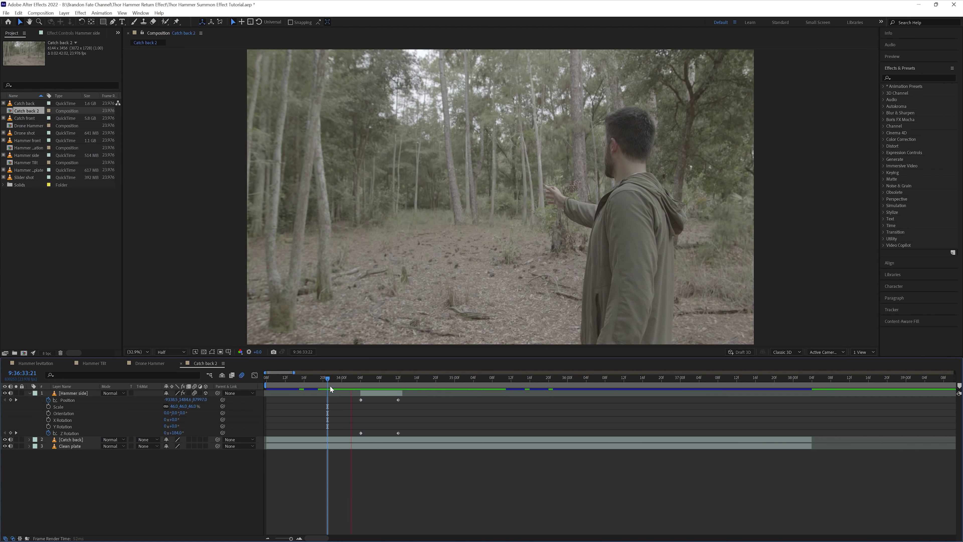
{"action": "key", "text": "space"}
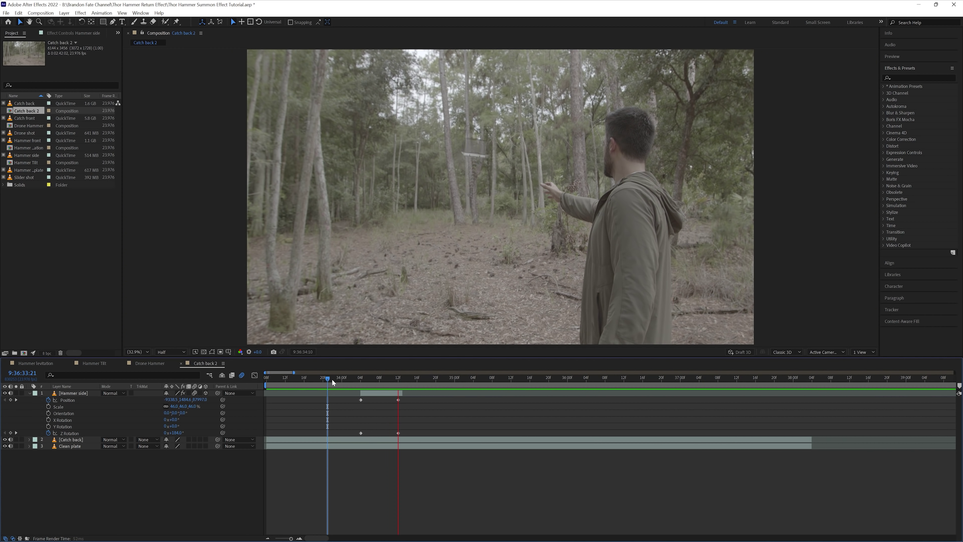
{"action": "left_click", "coordinate": [333, 378]}
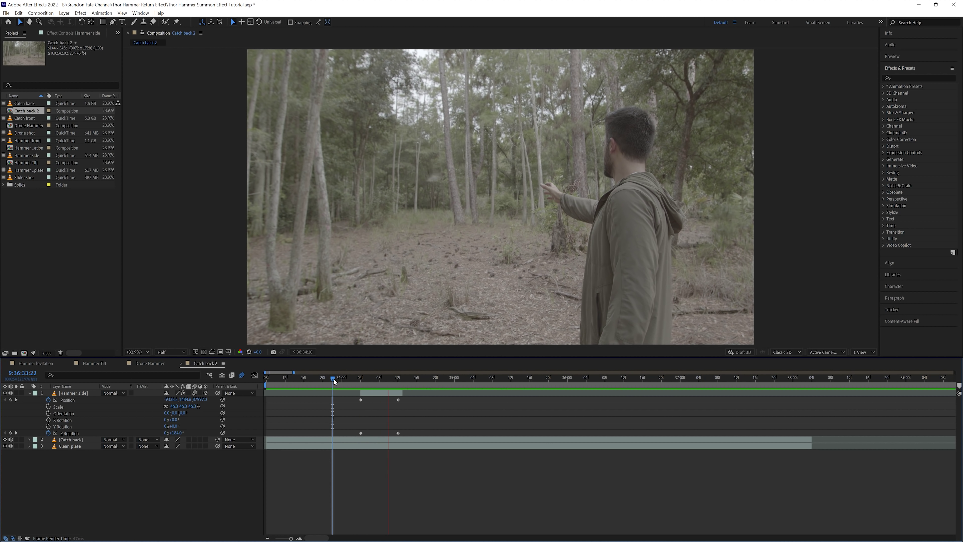